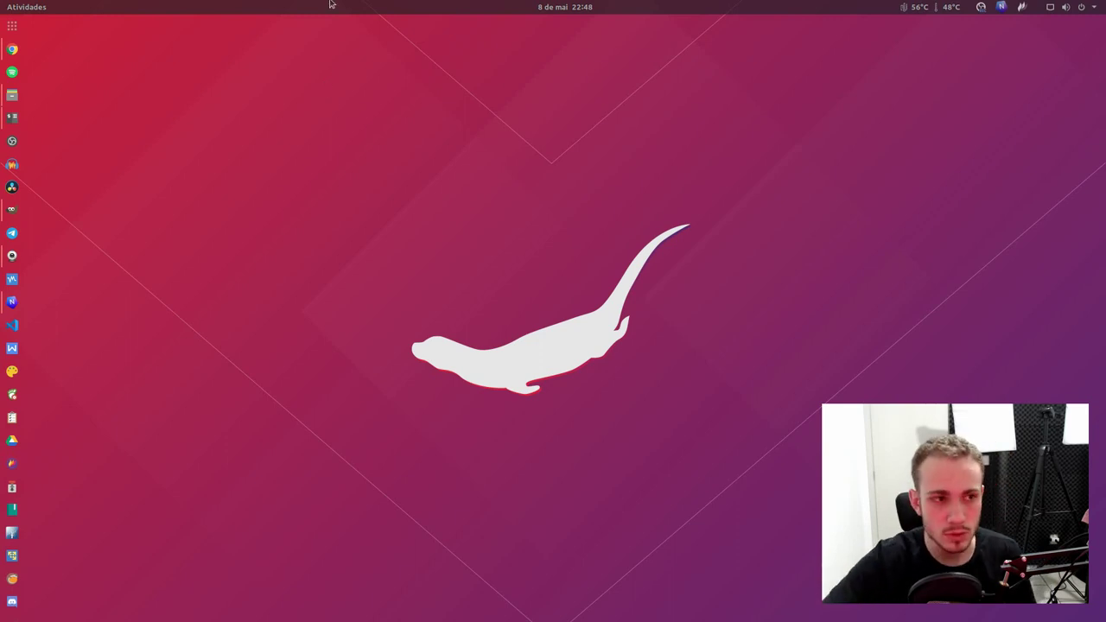
Step: Switch to Chrome and open the admin compute Flavors page in the OpenStack dashboard
{"action": "left_click", "coordinate": [13, 49]}
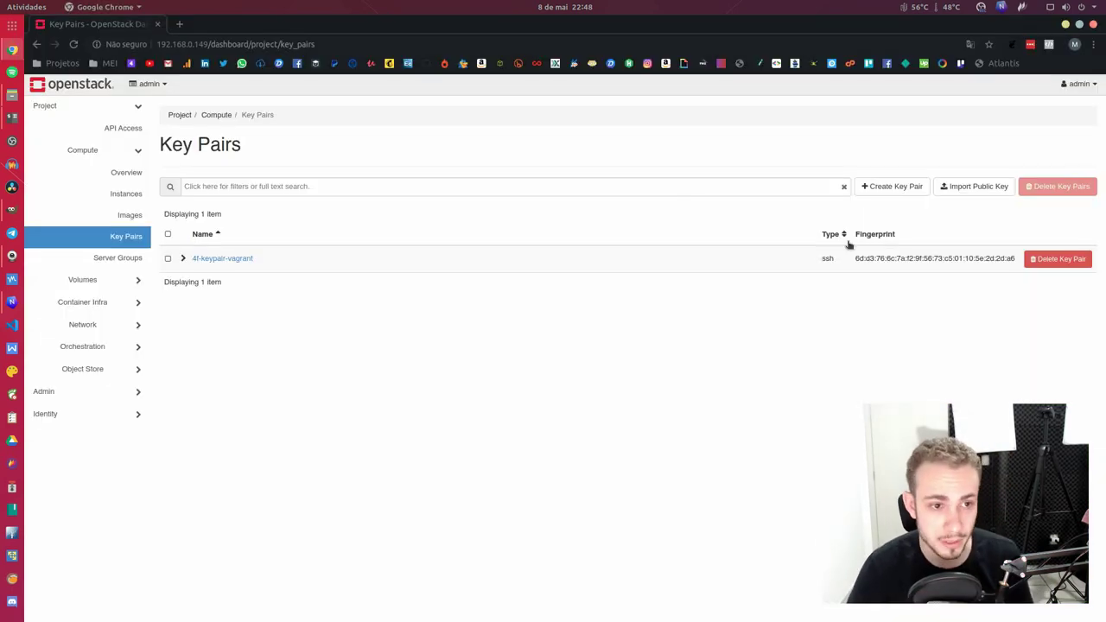
{"action": "left_click", "coordinate": [114, 112]}
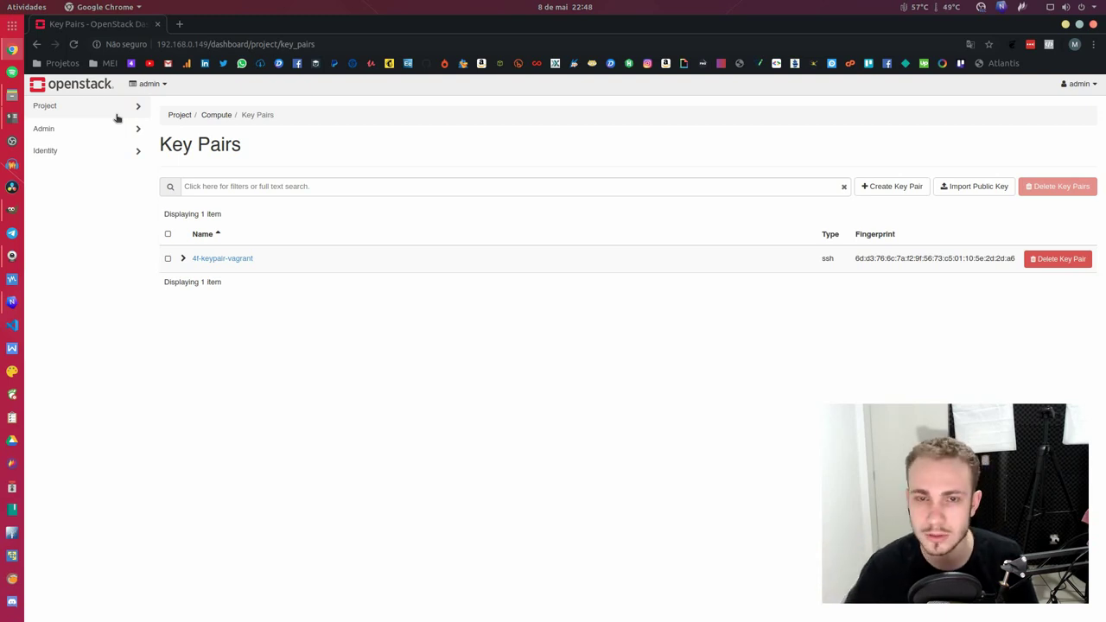
{"action": "left_click", "coordinate": [119, 129]}
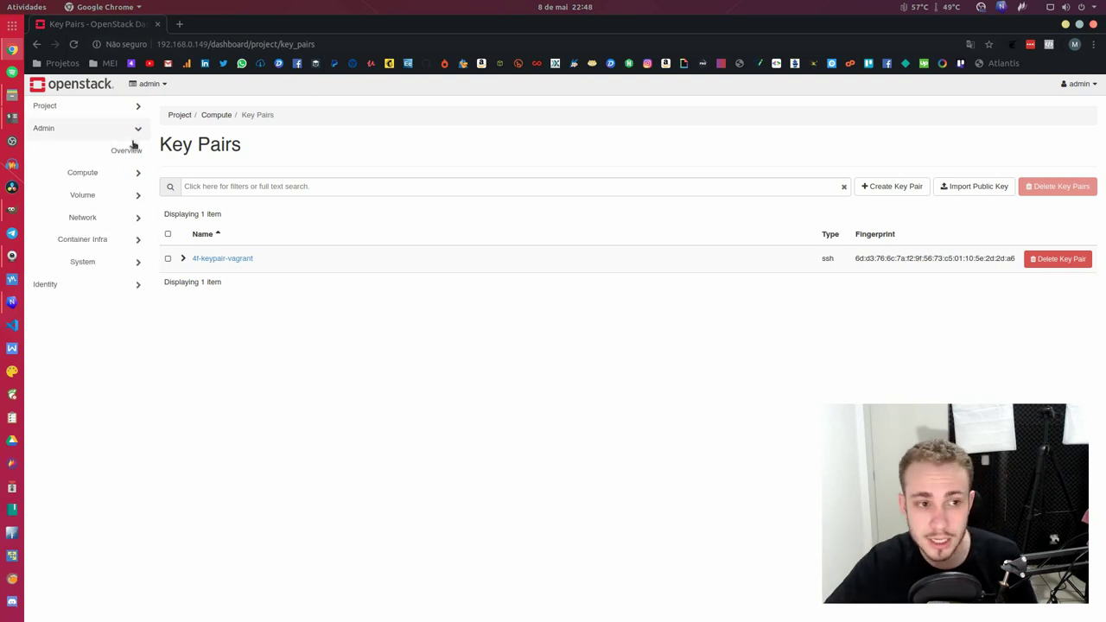
{"action": "left_click", "coordinate": [104, 175]}
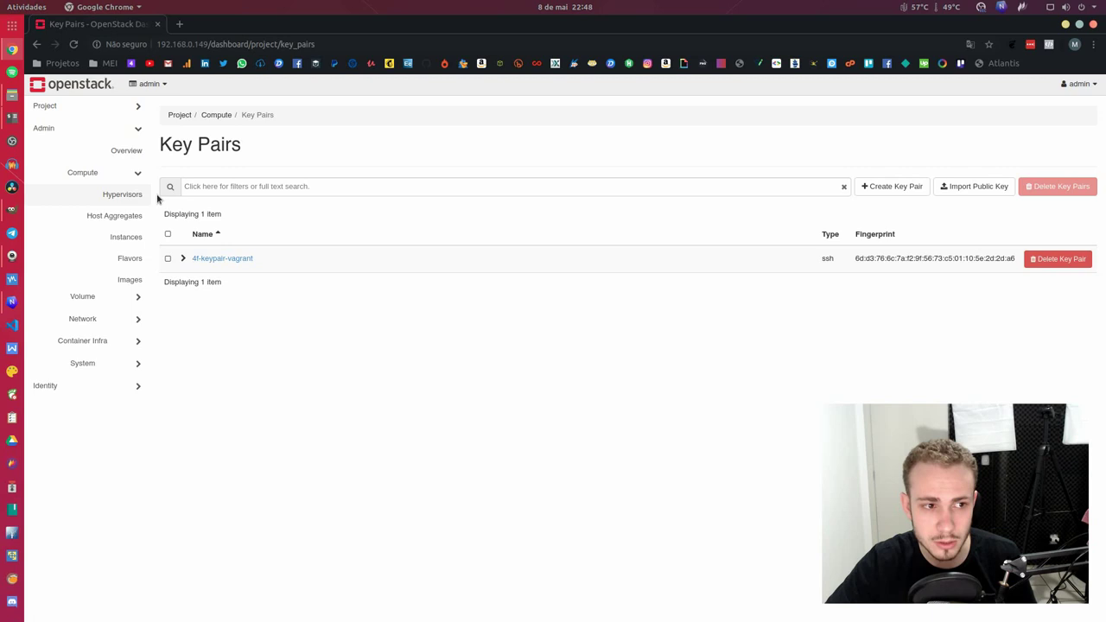
{"action": "left_click", "coordinate": [130, 259]}
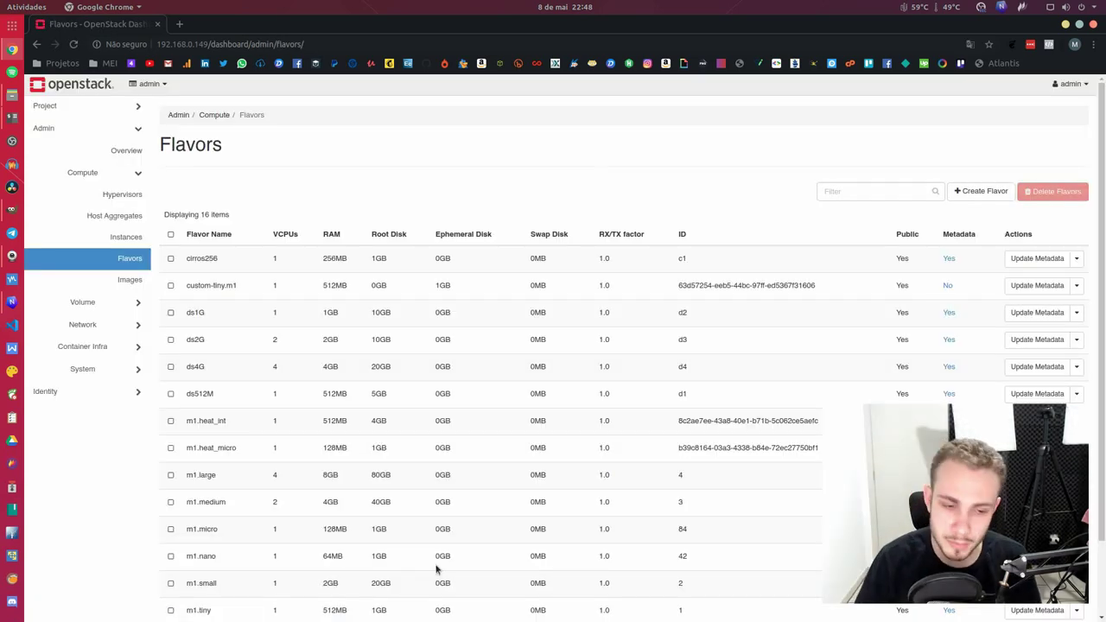
Step: Examine the m1.nano flavor's name, VCPUs, RAM and root disk size in the flavor list
{"action": "scroll", "coordinate": [488, 525], "scroll_direction": "down", "scroll_amount": 1}
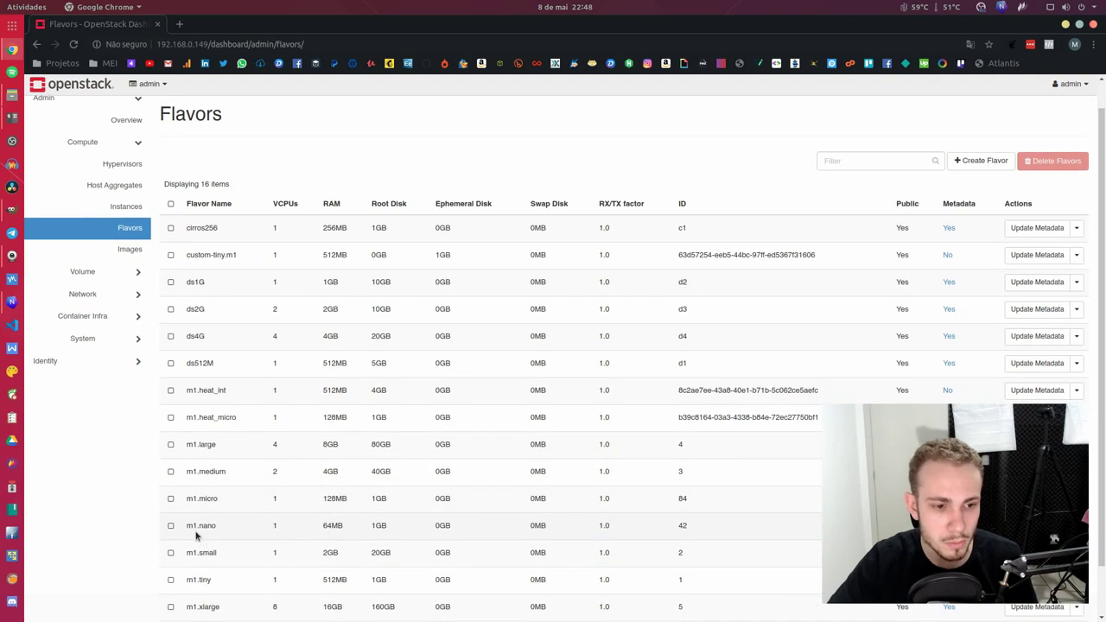
{"action": "double_click", "coordinate": [202, 526]}
{"action": "left_click", "coordinate": [207, 527]}
{"action": "double_click", "coordinate": [207, 527]}
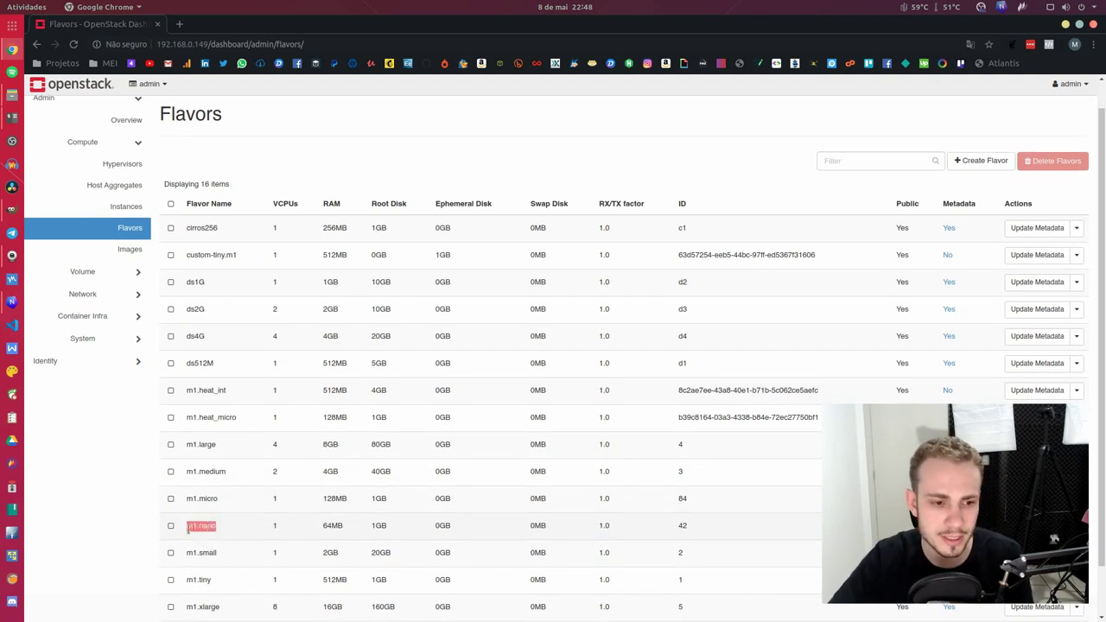
{"action": "scroll", "coordinate": [216, 518], "scroll_direction": "down", "scroll_amount": 2}
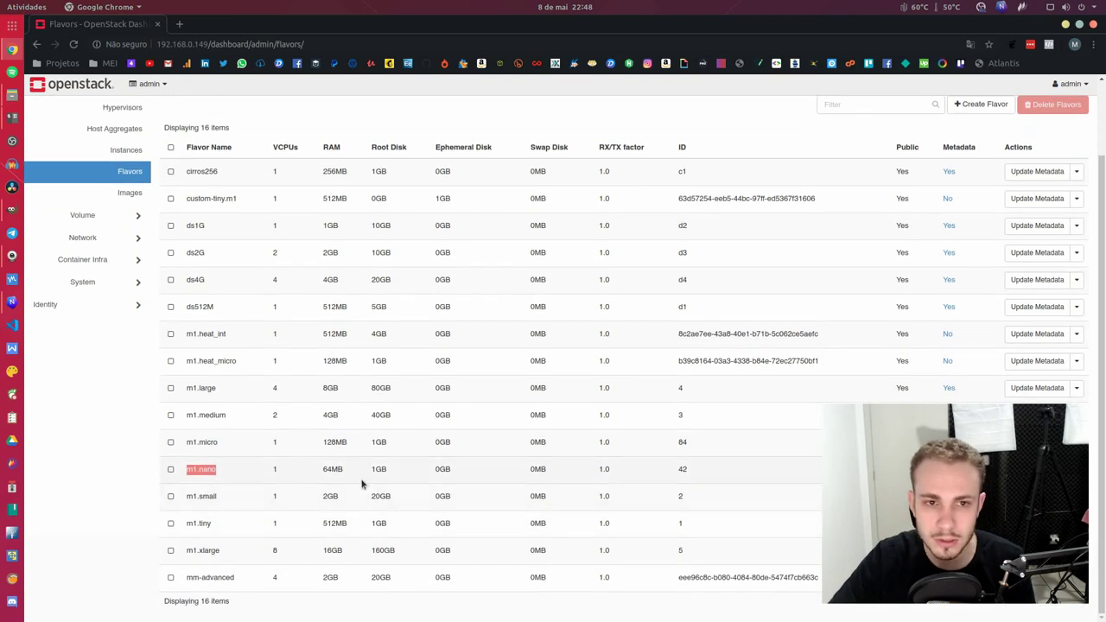
{"action": "left_click", "coordinate": [188, 470]}
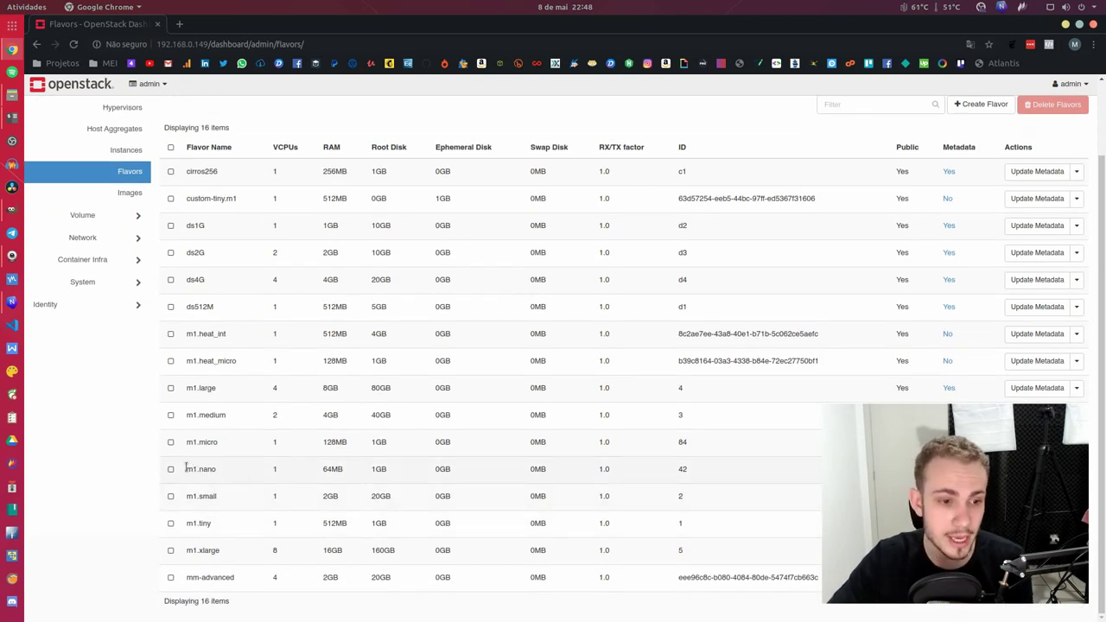
{"action": "left_click_drag", "start_coordinate": [188, 469], "coordinate": [226, 468]}
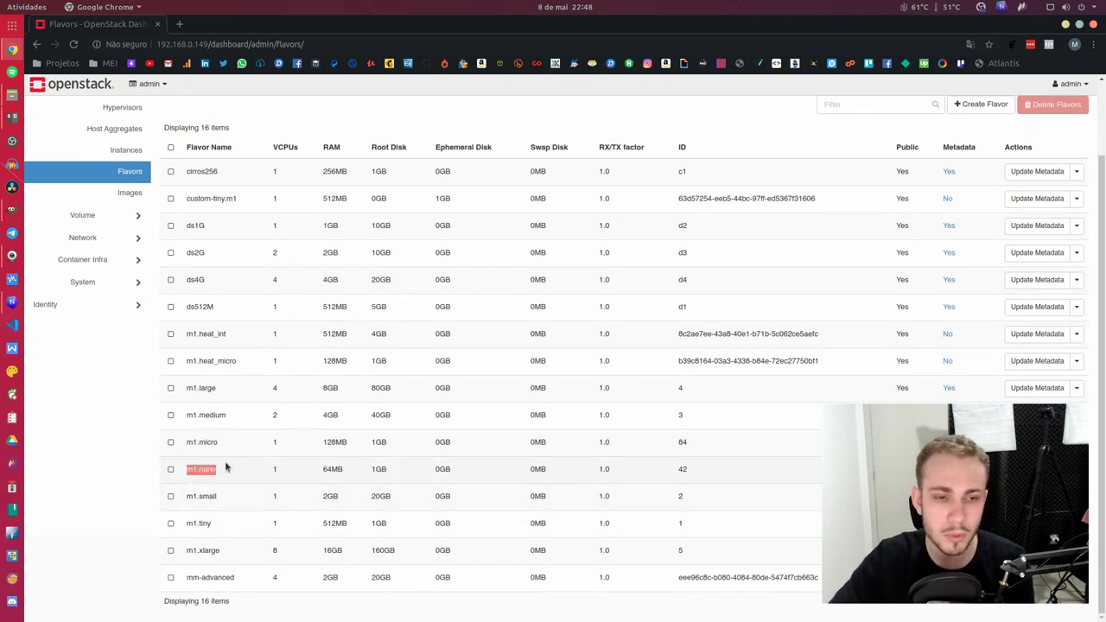
{"action": "left_click", "coordinate": [275, 471]}
{"action": "left_click_drag", "start_coordinate": [321, 470], "coordinate": [403, 468]}
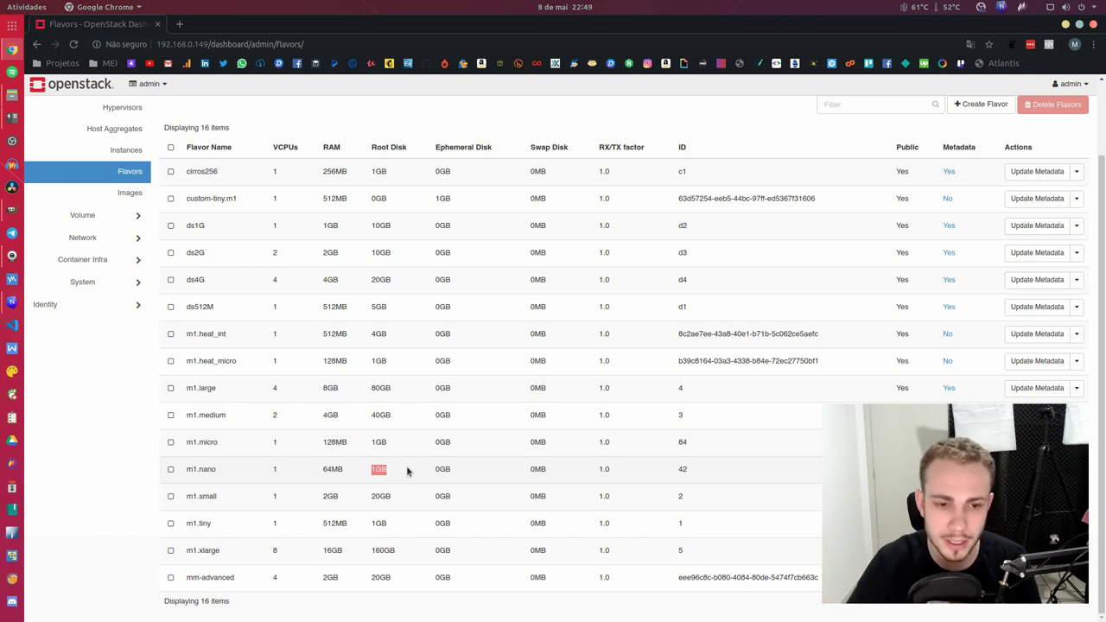
Step: Create a flavor named "m1." plus the presenter's first name, with automatic ID, 2 VCPUs, 2048 MB RAM and a 4 GB root disk
{"action": "scroll", "coordinate": [440, 389], "scroll_direction": "up", "scroll_amount": 2}
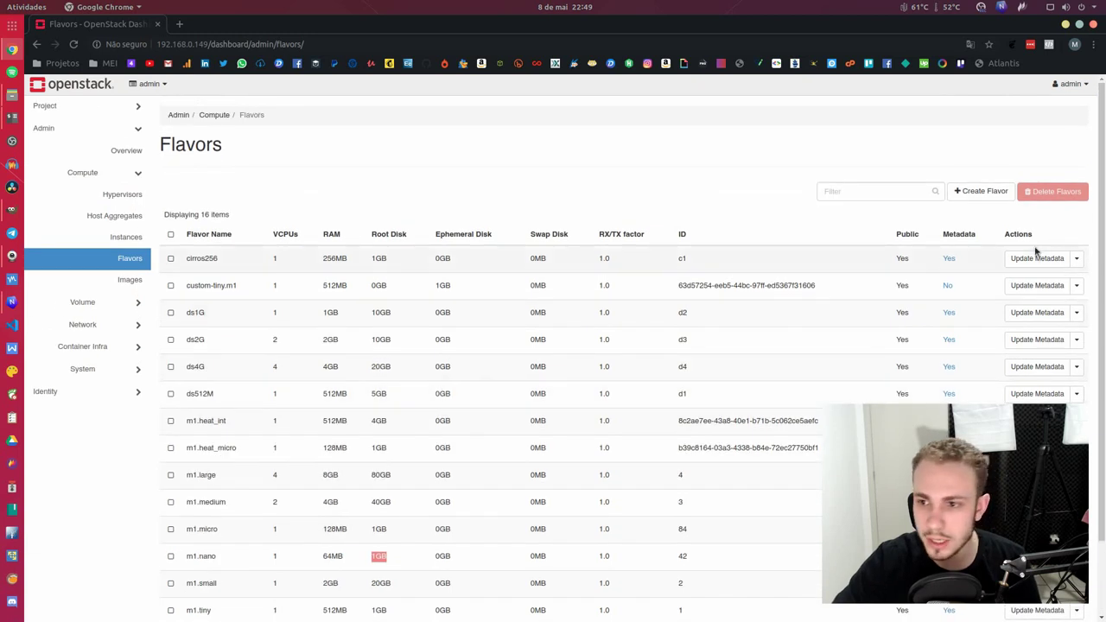
{"action": "left_click", "coordinate": [977, 191]}
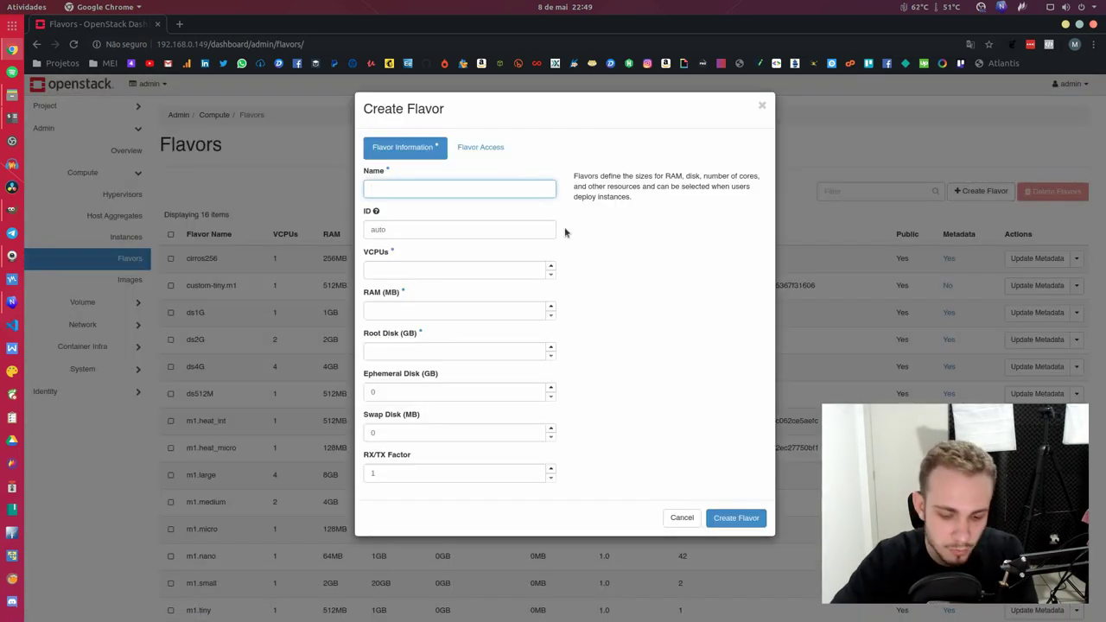
{"action": "type", "text": "m1.mateus"}
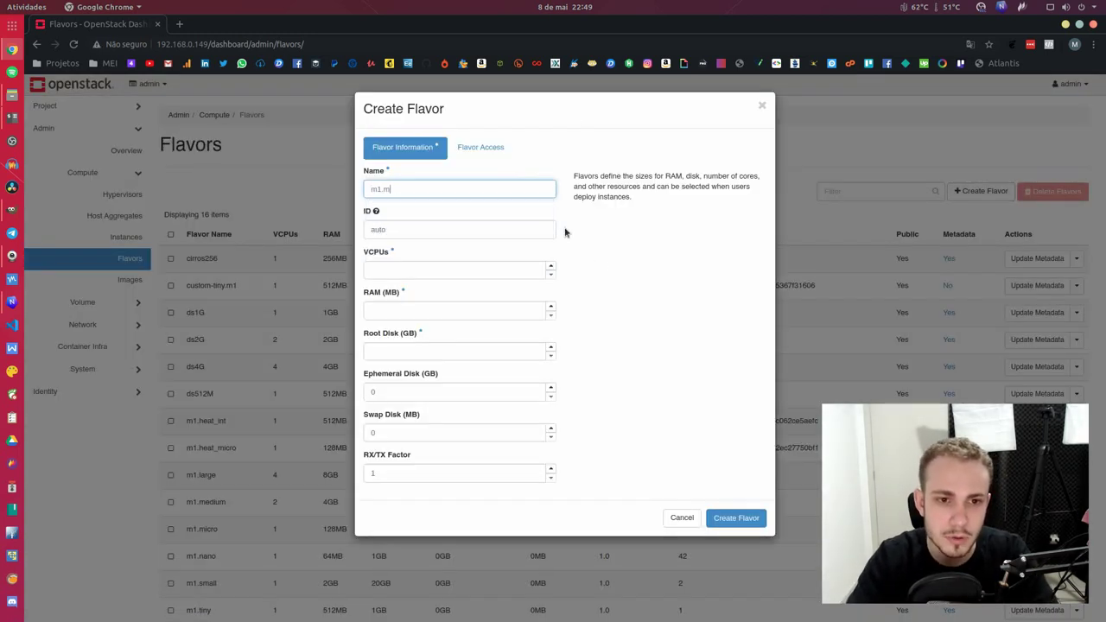
{"action": "left_click", "coordinate": [469, 229]}
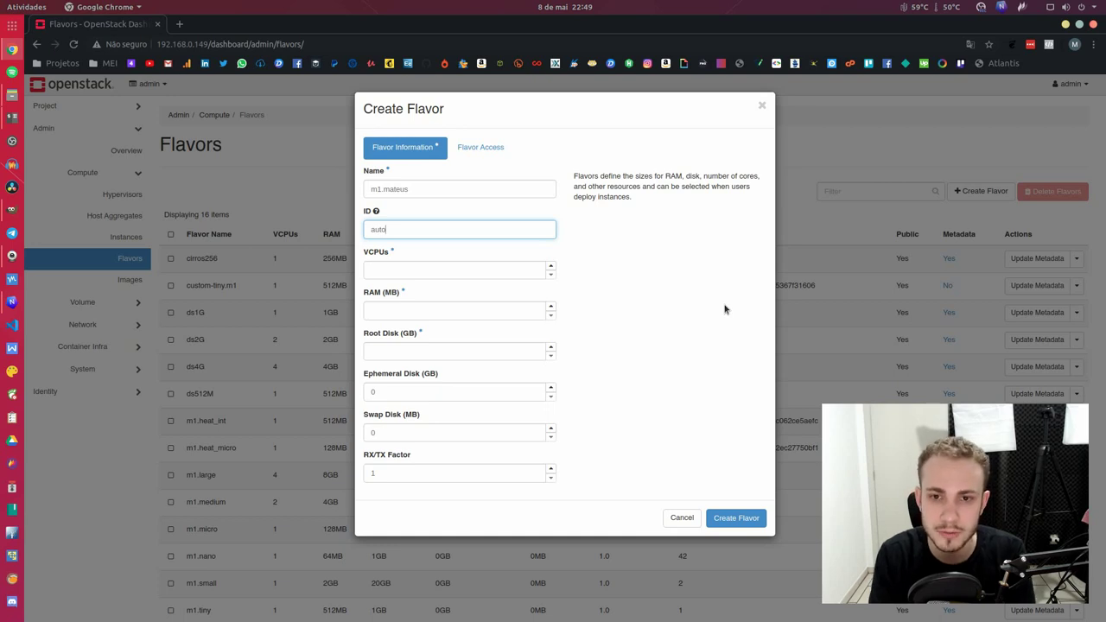
{"action": "left_click", "coordinate": [418, 270]}
{"action": "type", "text": "2"}
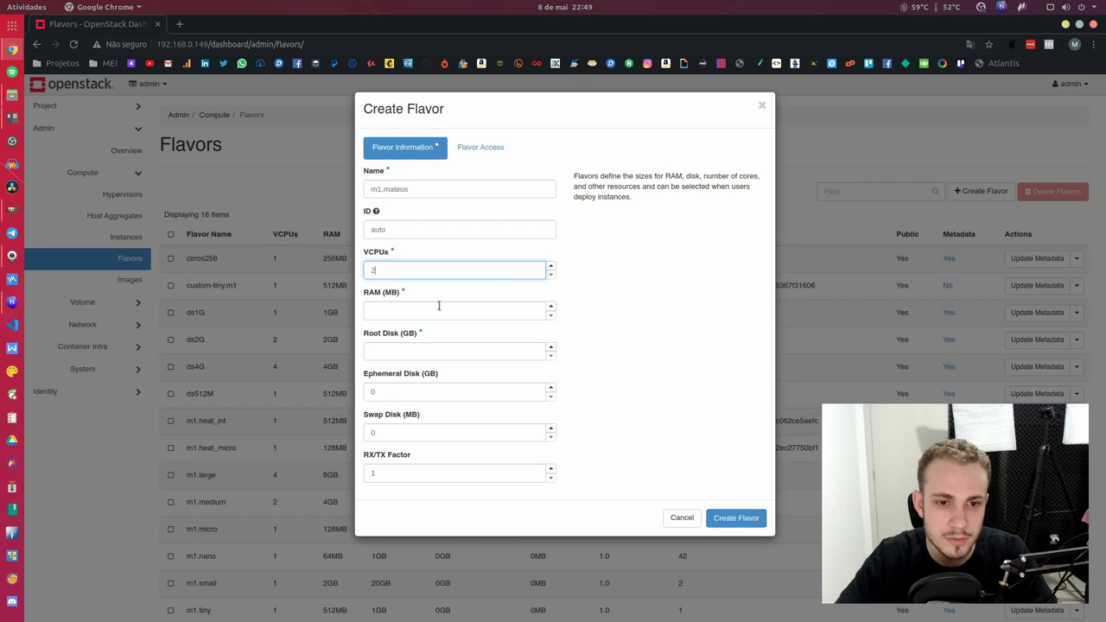
{"action": "left_click", "coordinate": [439, 308]}
{"action": "type", "text": "2048"}
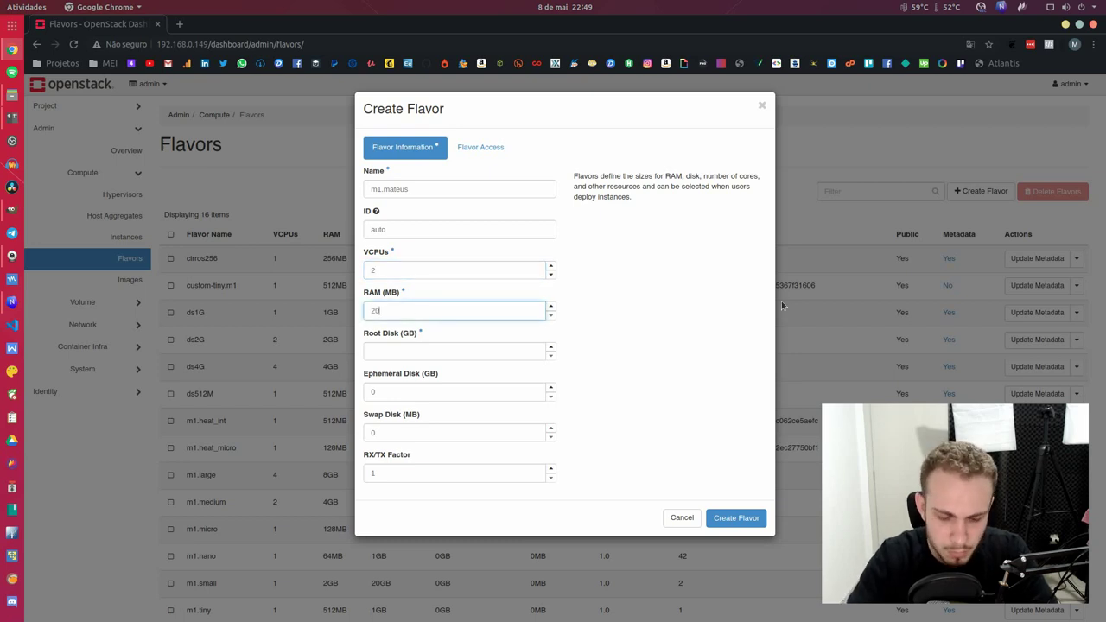
{"action": "left_click", "coordinate": [423, 353]}
{"action": "type", "text": "4"}
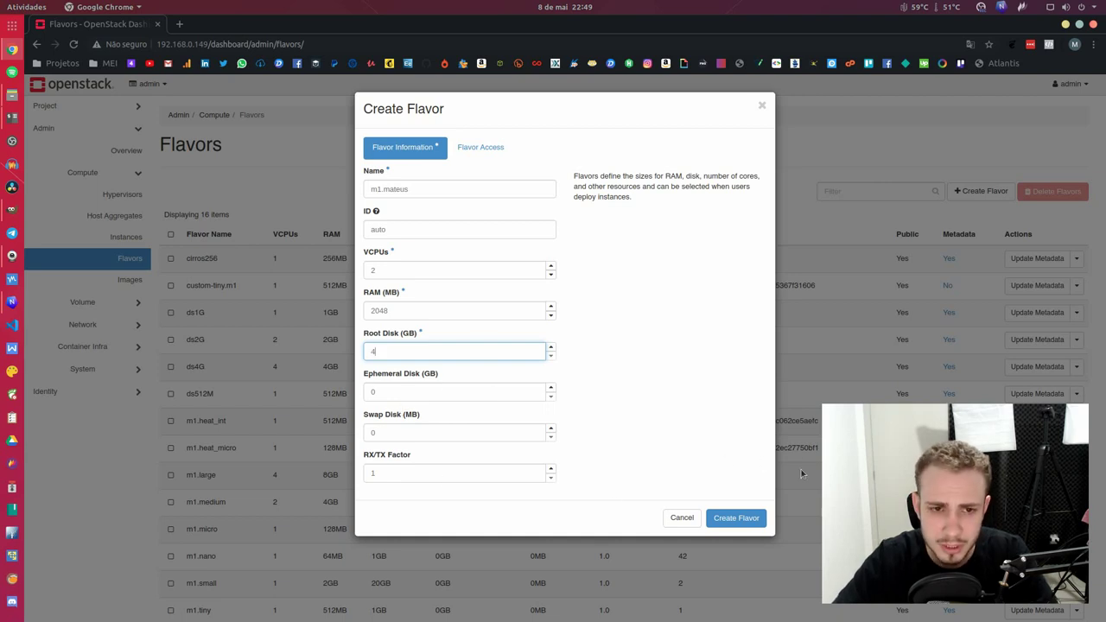
{"action": "left_click", "coordinate": [737, 519]}
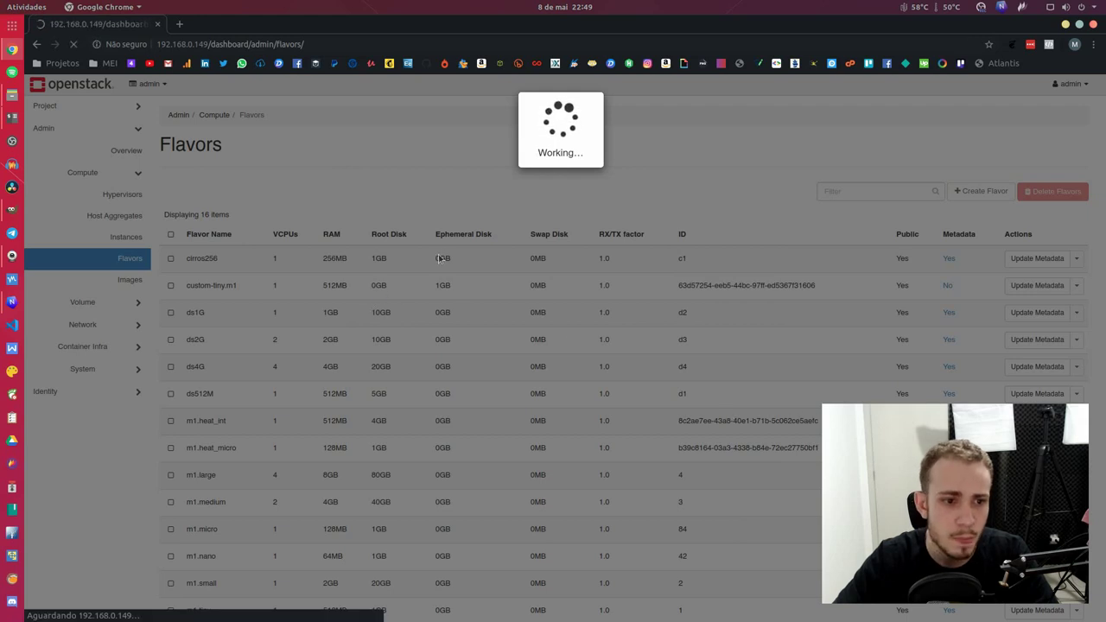
Step: Find the newly created flavor on the page by the first name in its title and review its resource values
{"action": "type", "text": "mateus"}
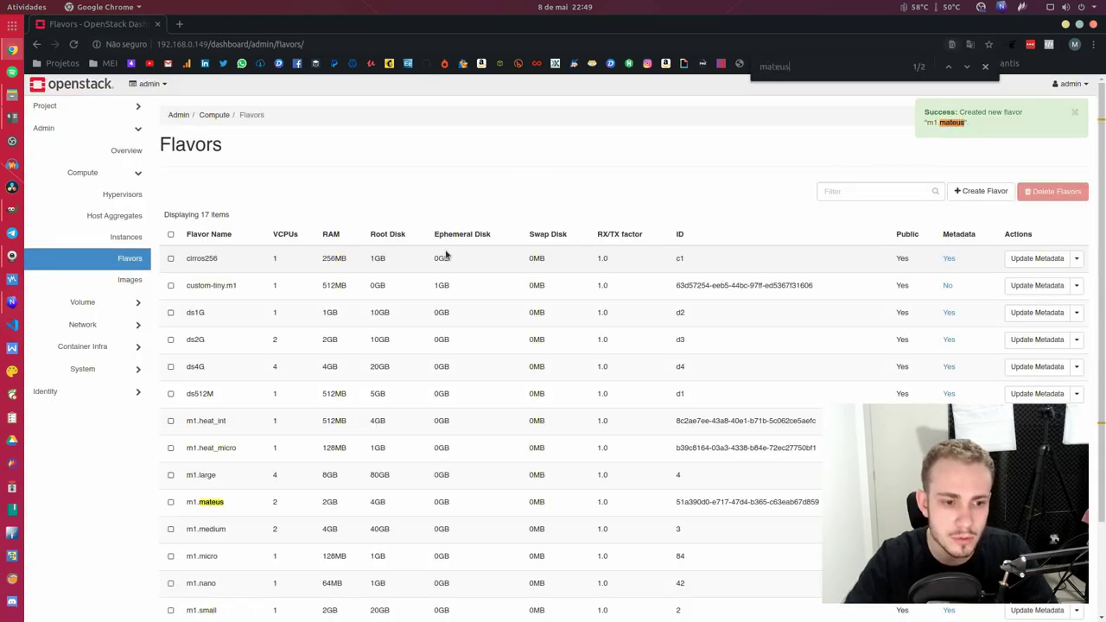
{"action": "left_click_drag", "start_coordinate": [270, 503], "coordinate": [587, 506]}
{"action": "left_click", "coordinate": [615, 503]}
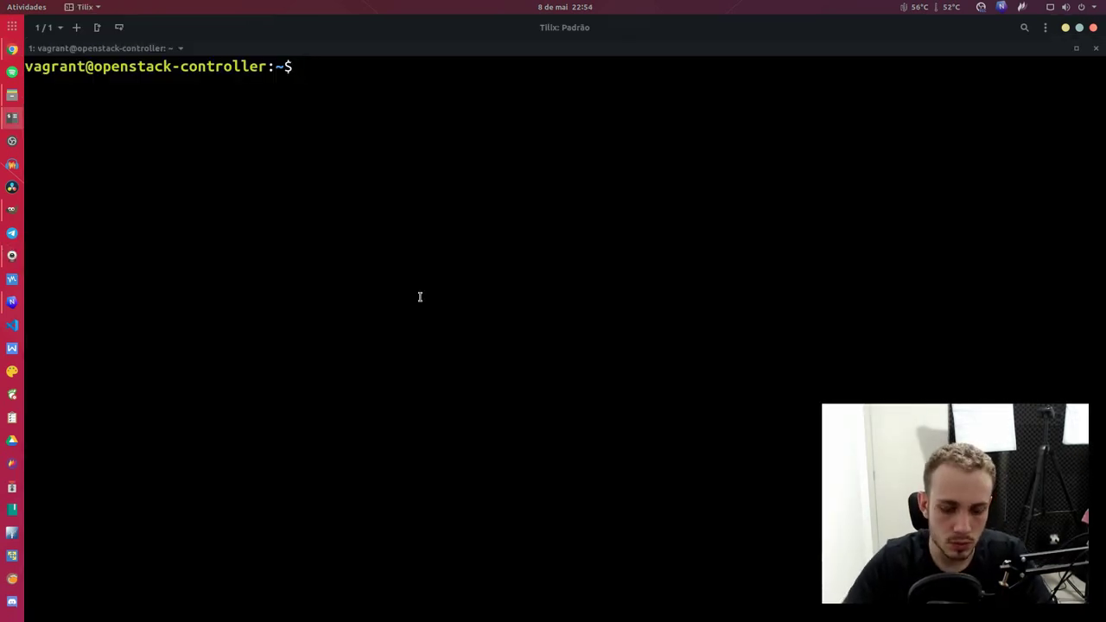
Step: In the terminal, display the help for the flavor creation command with "openstack flavor create -h"
{"action": "type", "text": "openstacl f"}
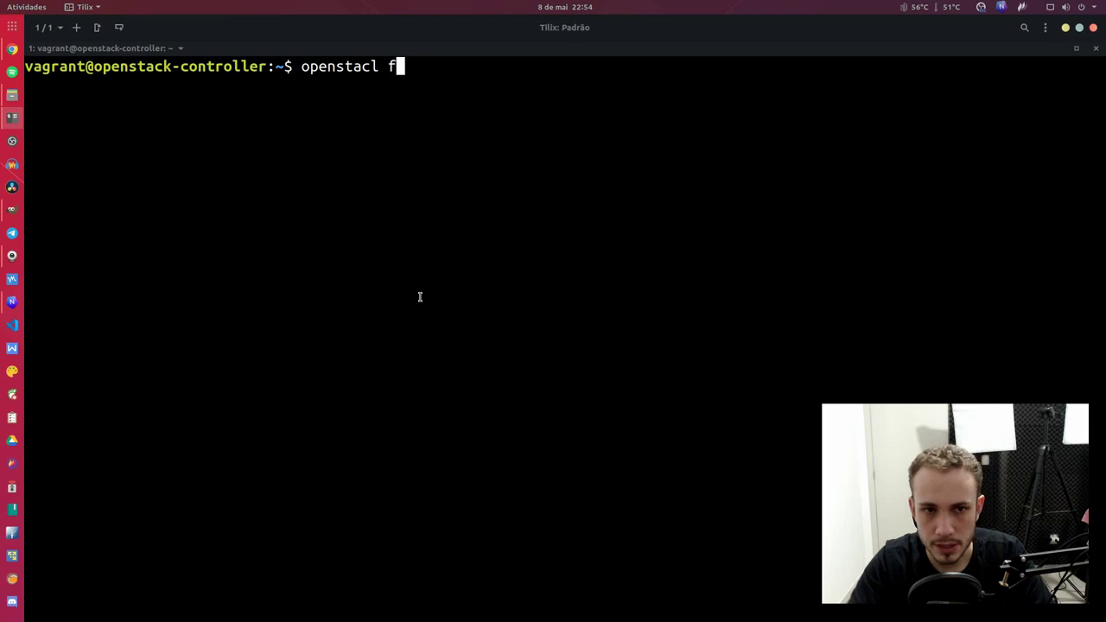
{"action": "key", "text": "BackSpace"}
{"action": "key", "text": "BackSpace"}
{"action": "key", "text": "BackSpace"}
{"action": "type", "text": "k falvo"}
{"action": "key", "text": "BackSpace"}
{"action": "key", "text": "BackSpace"}
{"action": "key", "text": "BackSpace"}
{"action": "key", "text": "BackSpace"}
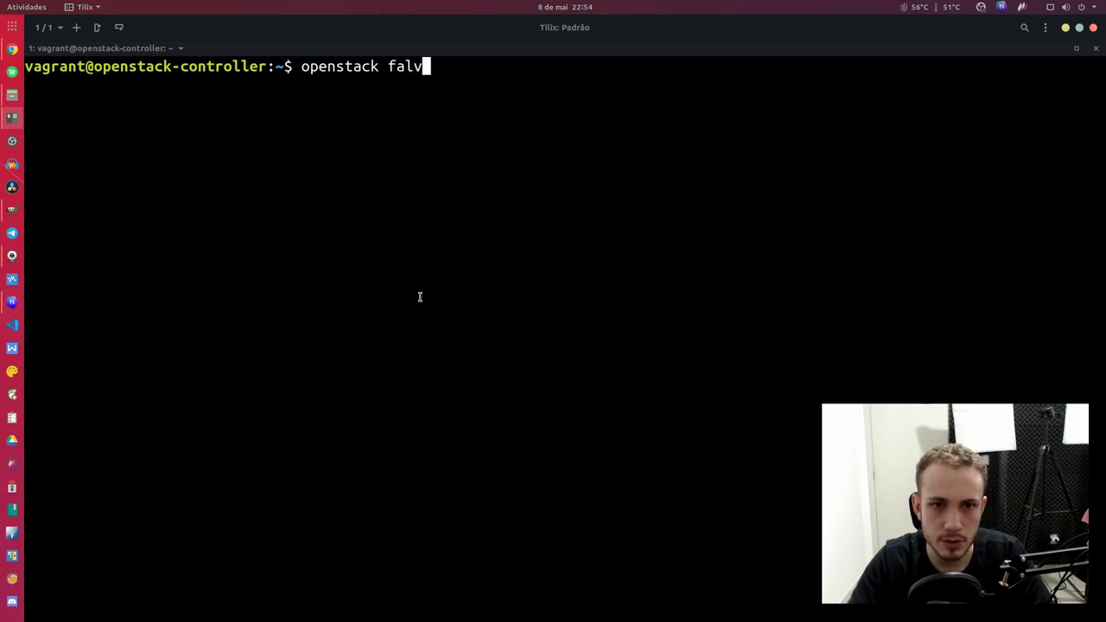
{"action": "type", "text": "lavor create -h"}
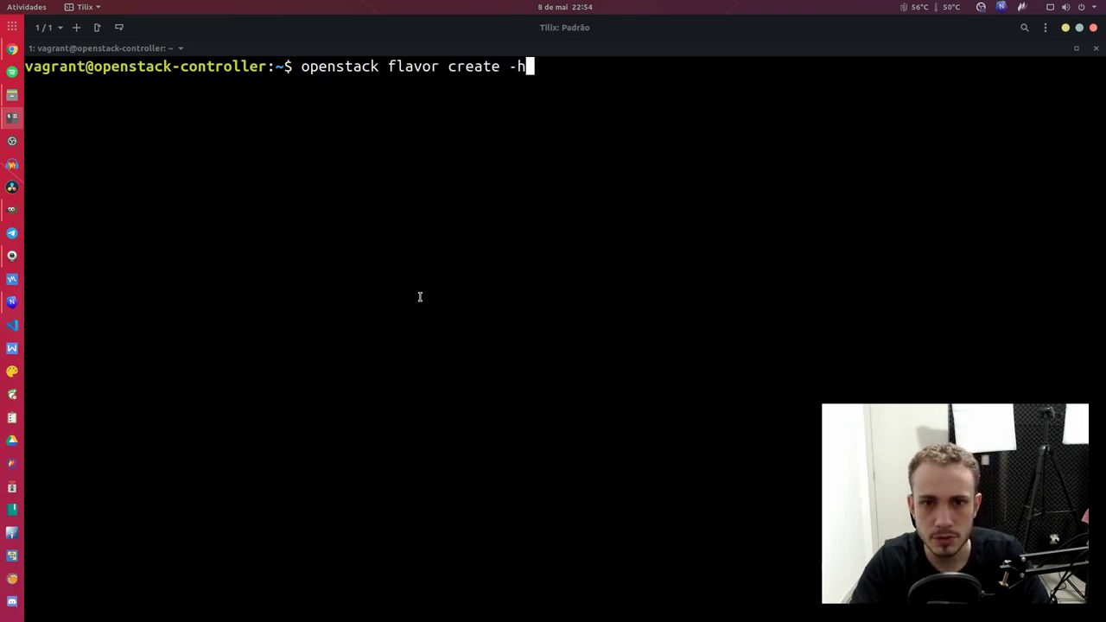
{"action": "key", "text": "Return"}
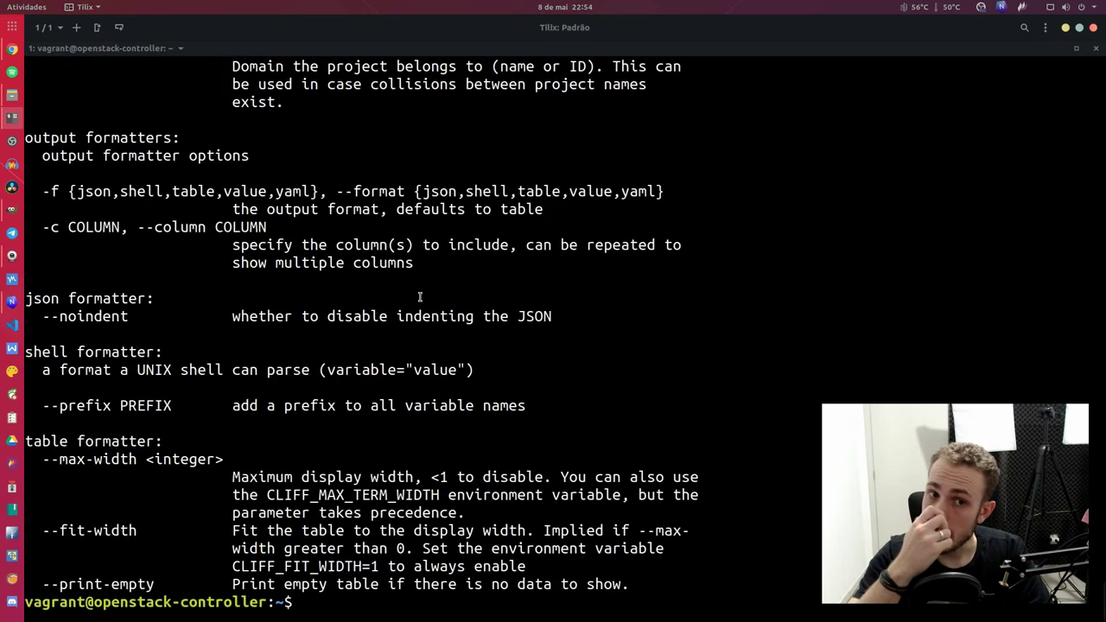
Step: Examine the help text for the --ram, --disk, --vcpus, --public and --private options of flavor creation
{"action": "scroll", "coordinate": [420, 297], "scroll_direction": "up", "scroll_amount": 10}
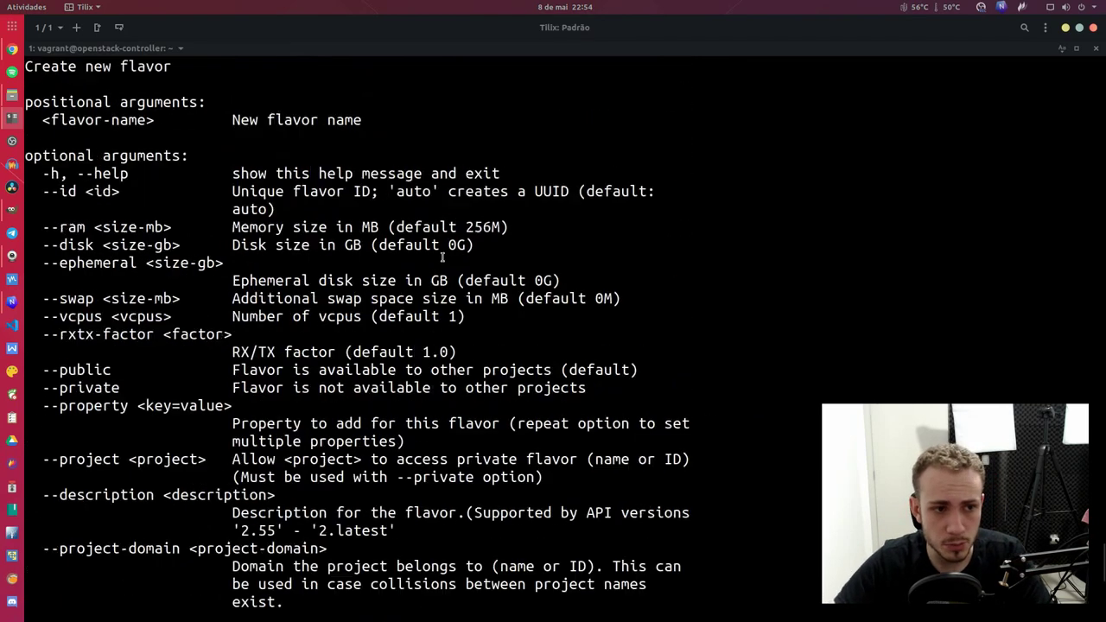
{"action": "double_click", "coordinate": [67, 298]}
{"action": "double_click", "coordinate": [71, 317]}
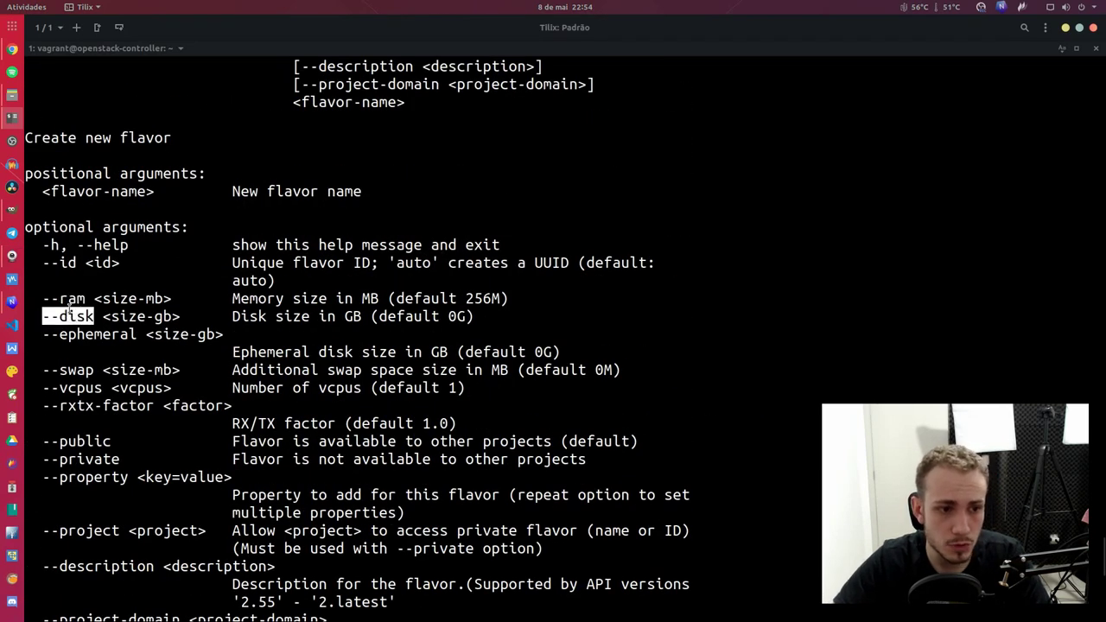
{"action": "left_click", "coordinate": [73, 384]}
{"action": "double_click", "coordinate": [73, 386]}
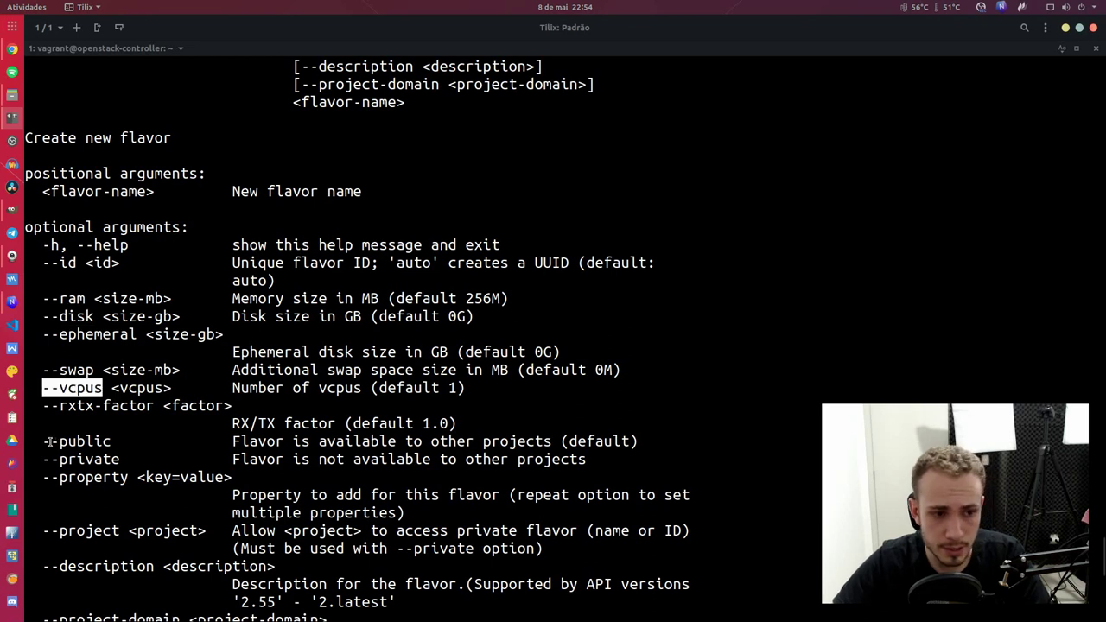
{"action": "left_click_drag", "start_coordinate": [51, 440], "coordinate": [633, 450]}
{"action": "left_click", "coordinate": [630, 452]}
{"action": "triple_click", "coordinate": [502, 452]}
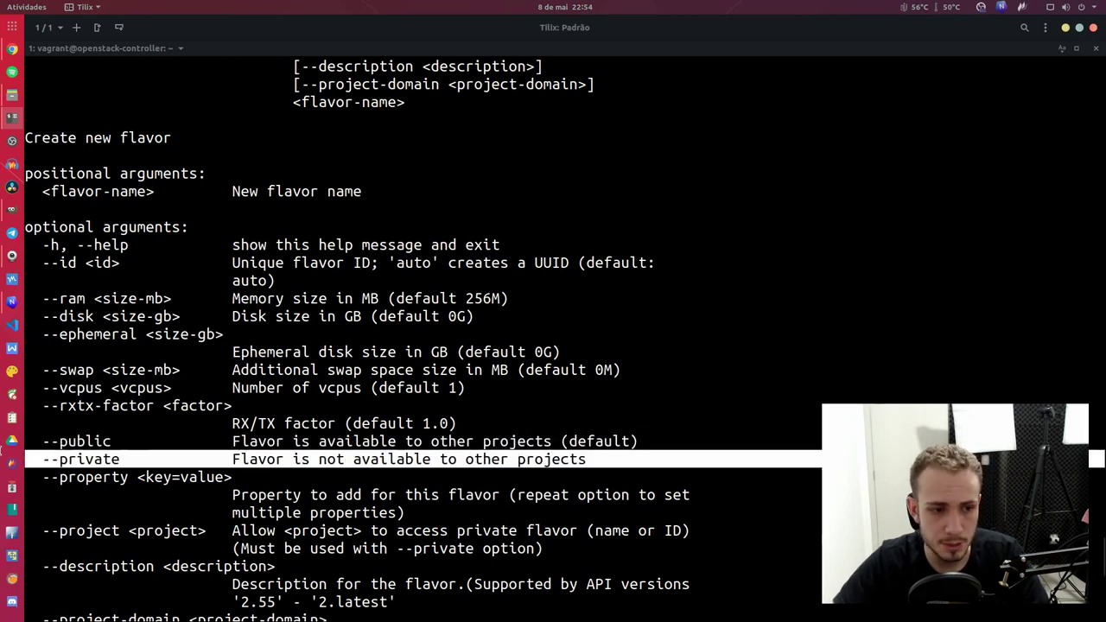
{"action": "left_click_drag", "start_coordinate": [502, 453], "coordinate": [502, 441]}
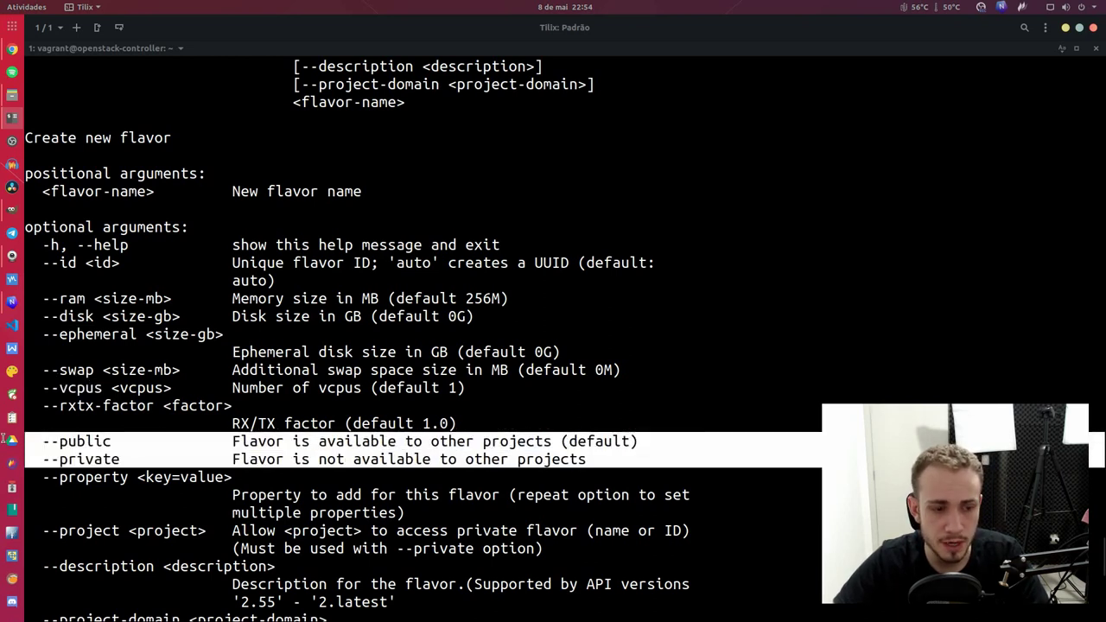
{"action": "left_click", "coordinate": [438, 165]}
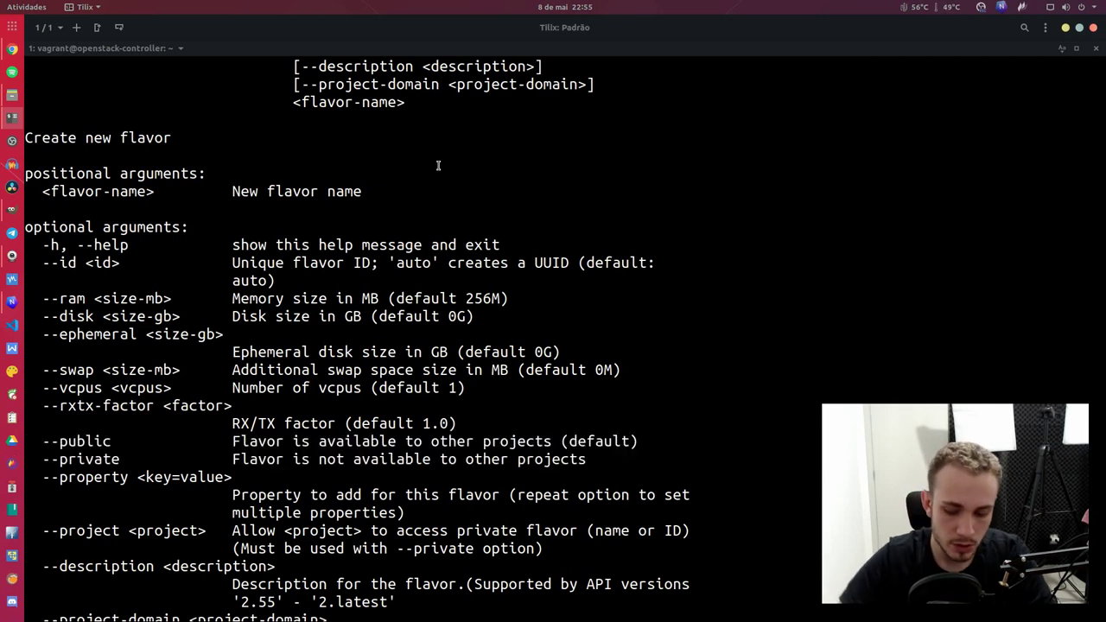
Step: Compose a new "openstack flavor create" command with --vcpus 4 and --ram 4096
{"action": "key", "text": "Up"}
{"action": "key", "text": "BackSpace"}
{"action": "key", "text": "BackSpace"}
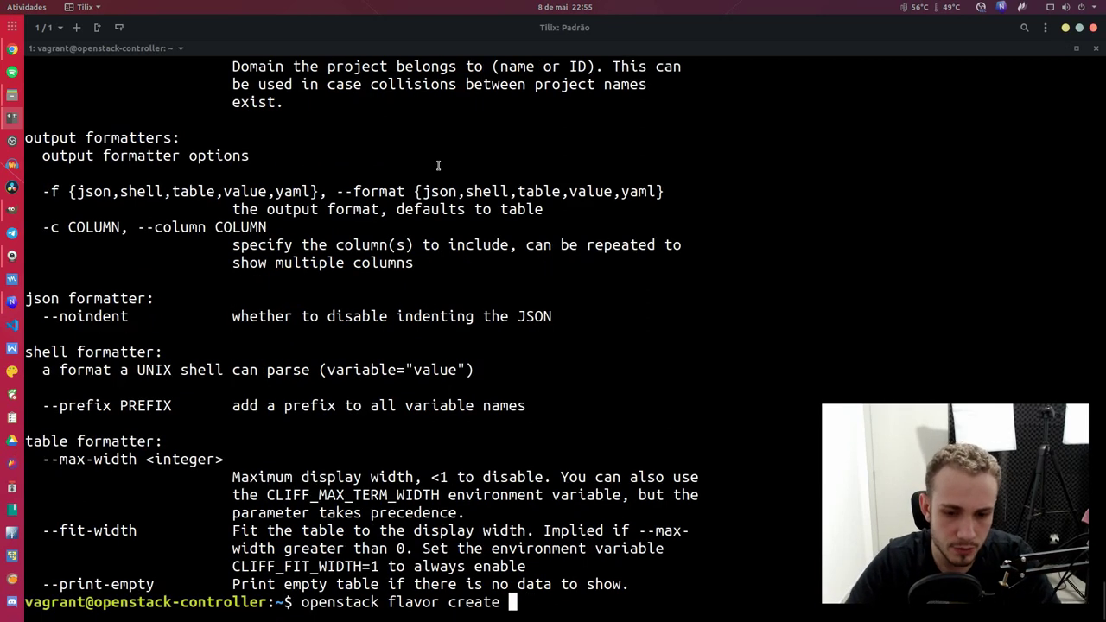
{"action": "type", "text": "--vcpus "}
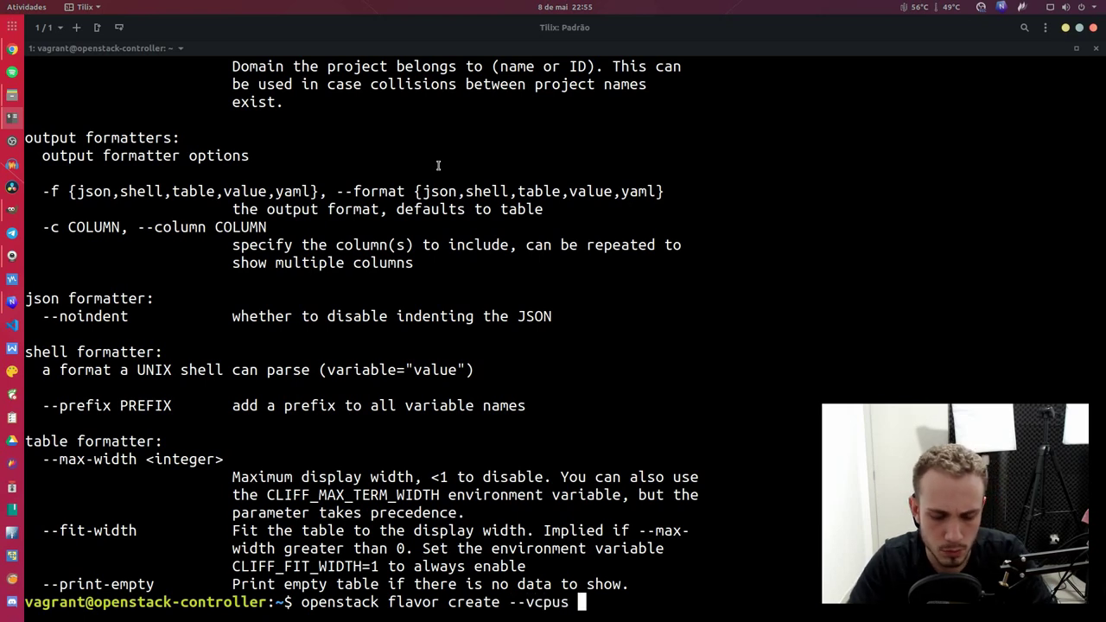
{"action": "type", "text": "4 --ram "}
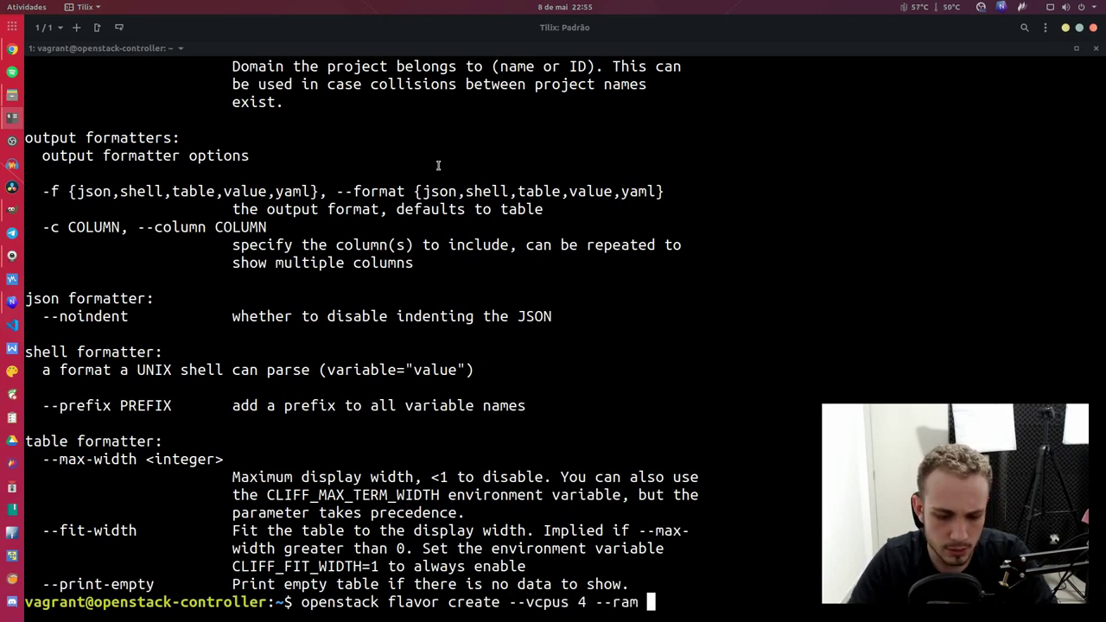
{"action": "type", "text": "4096"}
Step: Check the size units of --ram and --disk in the help text, and add --disk 4 to the flavor command
{"action": "scroll", "coordinate": [358, 164], "scroll_direction": "up", "scroll_amount": 10}
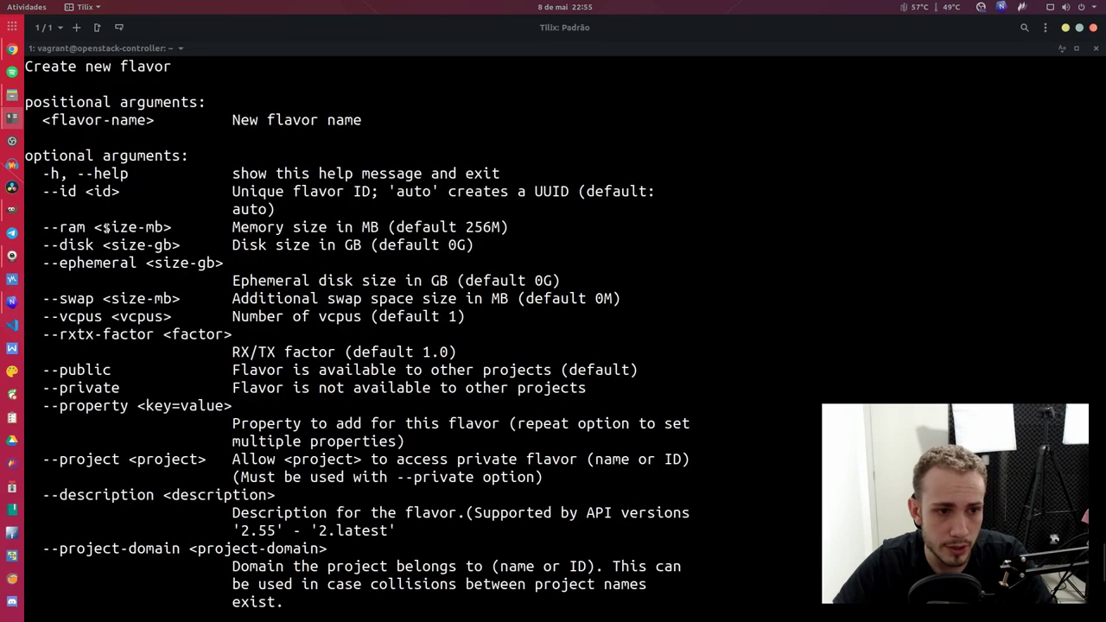
{"action": "left_click_drag", "start_coordinate": [105, 226], "coordinate": [163, 227]}
{"action": "left_click_drag", "start_coordinate": [105, 246], "coordinate": [173, 246]}
{"action": "scroll", "coordinate": [346, 250], "scroll_direction": "down", "scroll_amount": 10}
{"action": "scroll", "coordinate": [476, 260], "scroll_direction": "up", "scroll_amount": 2}
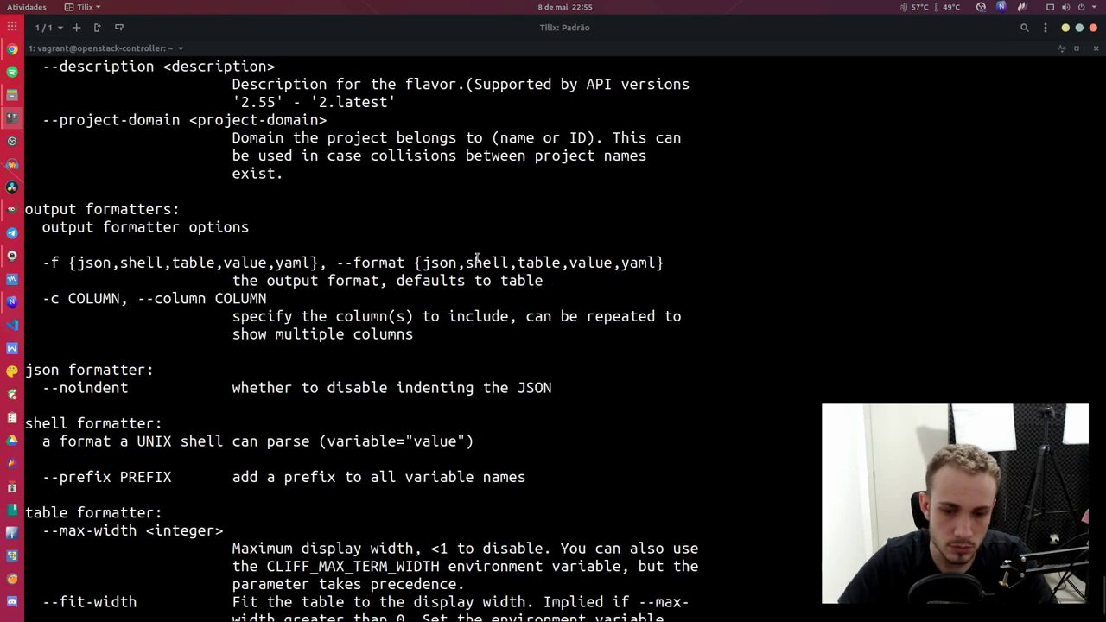
{"action": "scroll", "coordinate": [476, 259], "scroll_direction": "down", "scroll_amount": 2}
{"action": "type", "text": "--disk "}
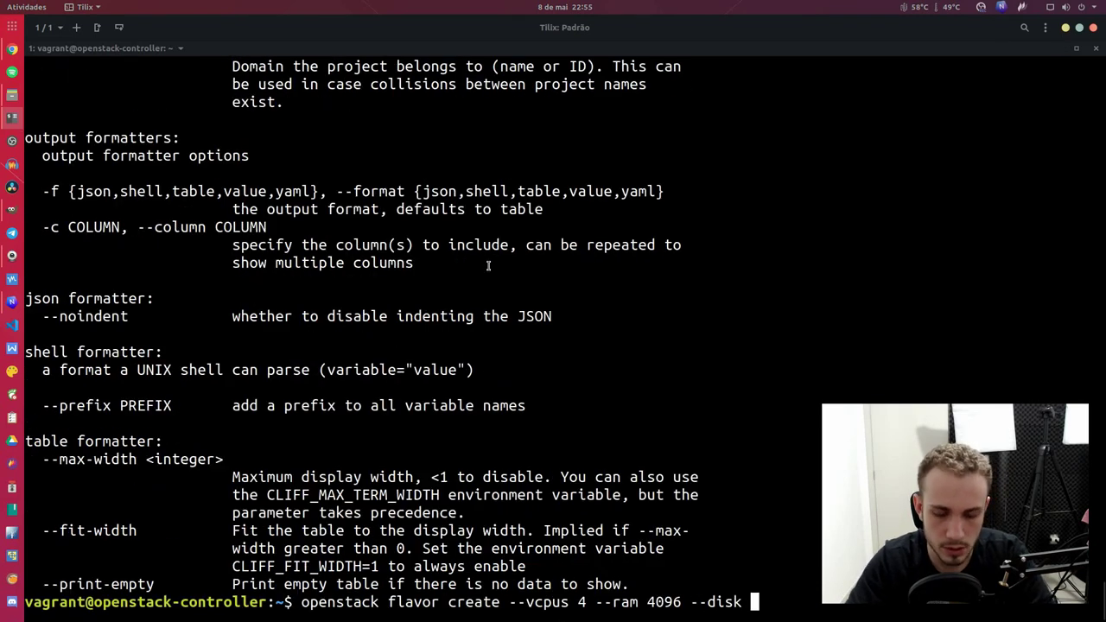
{"action": "type", "text": "4 --"}
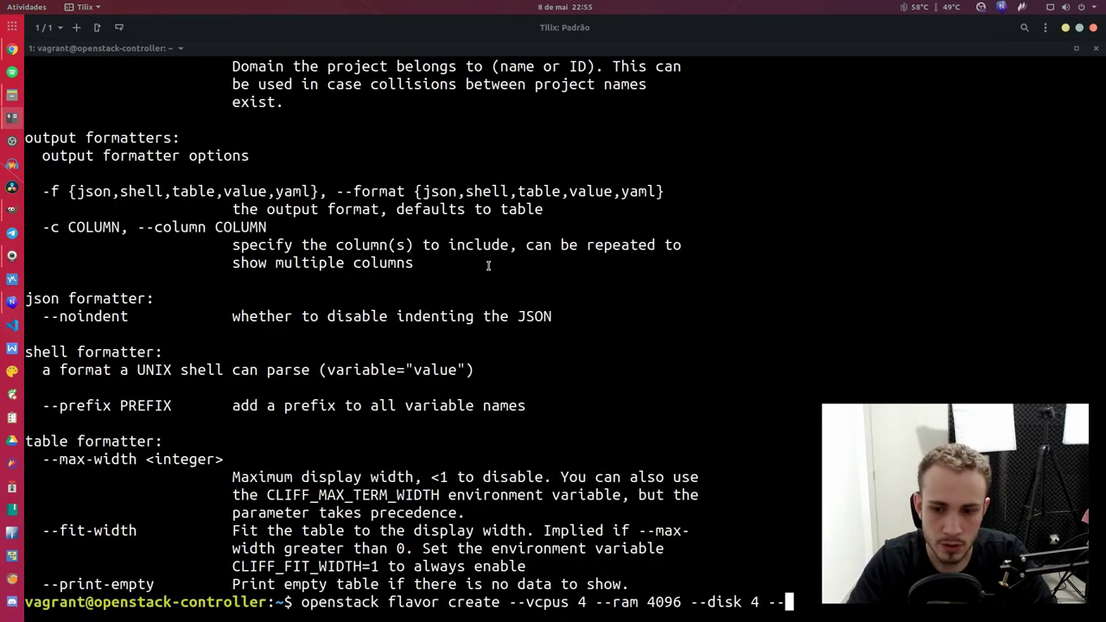
Step: Make the flavor private to the admin project with --private --project admin, name it m1.4fasters, and run the command
{"action": "type", "text": "private --projec"}
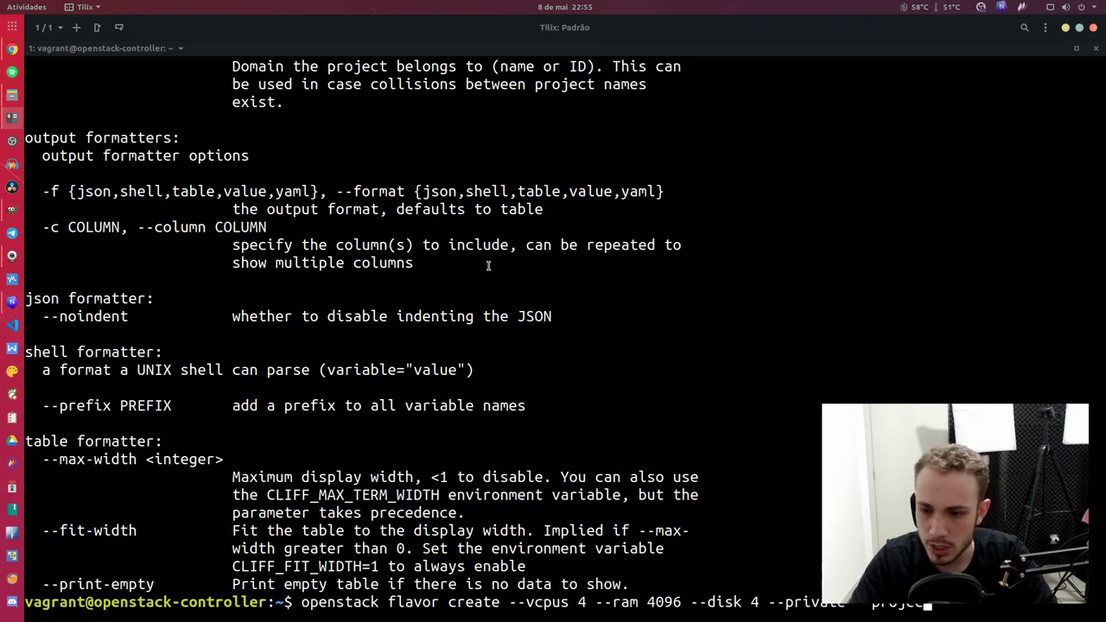
{"action": "type", "text": "t admin"}
{"action": "key", "text": "ctrl+l"}
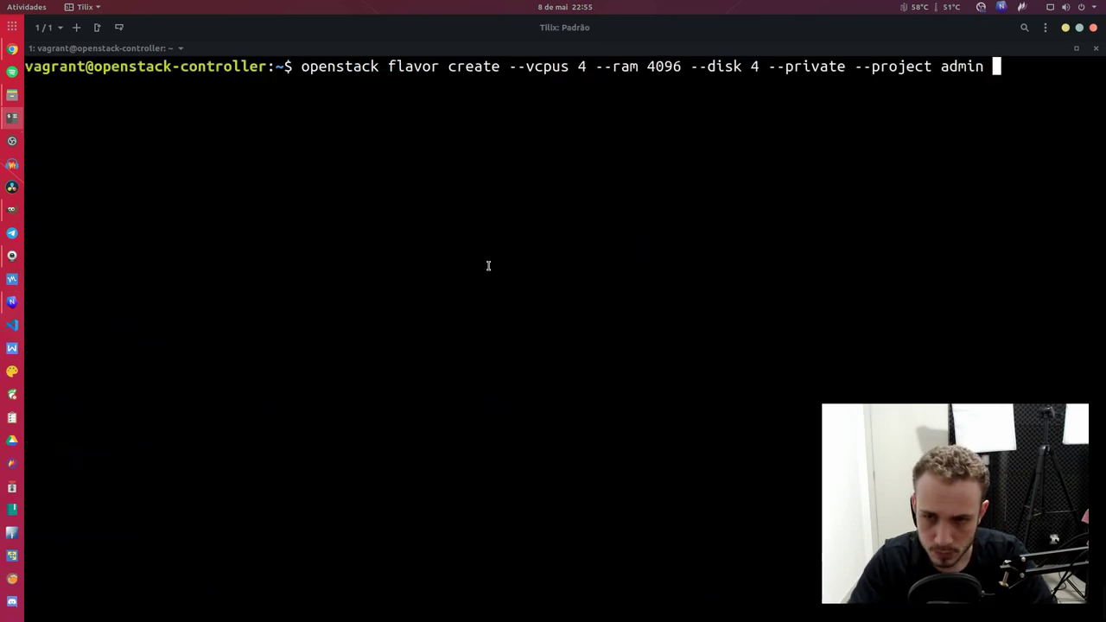
{"action": "type", "text": "m"}
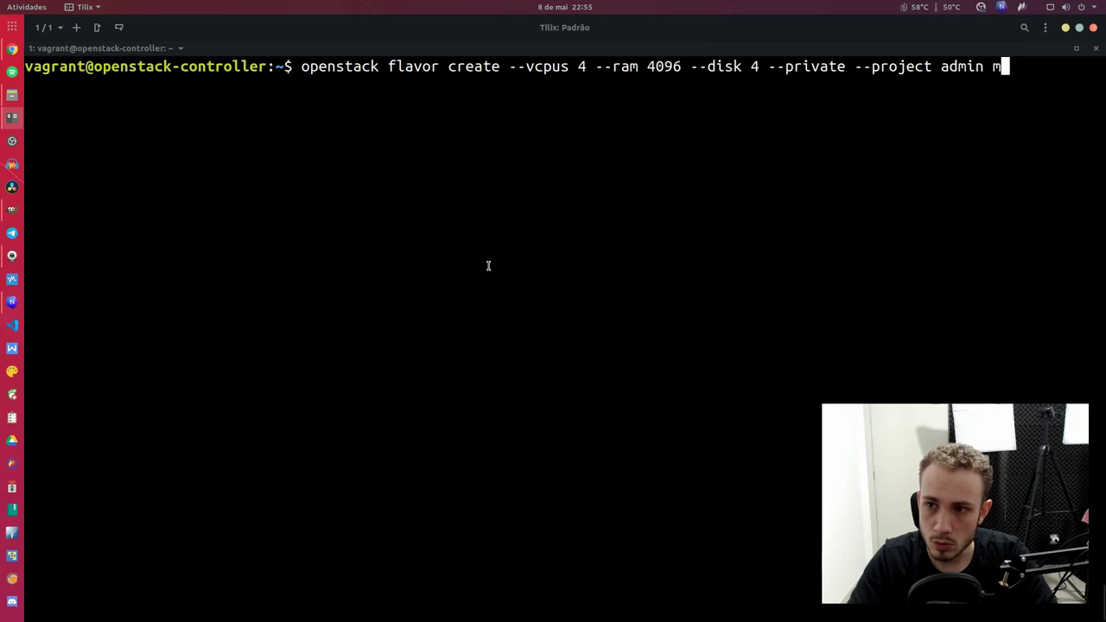
{"action": "type", "text": "1.4fasters"}
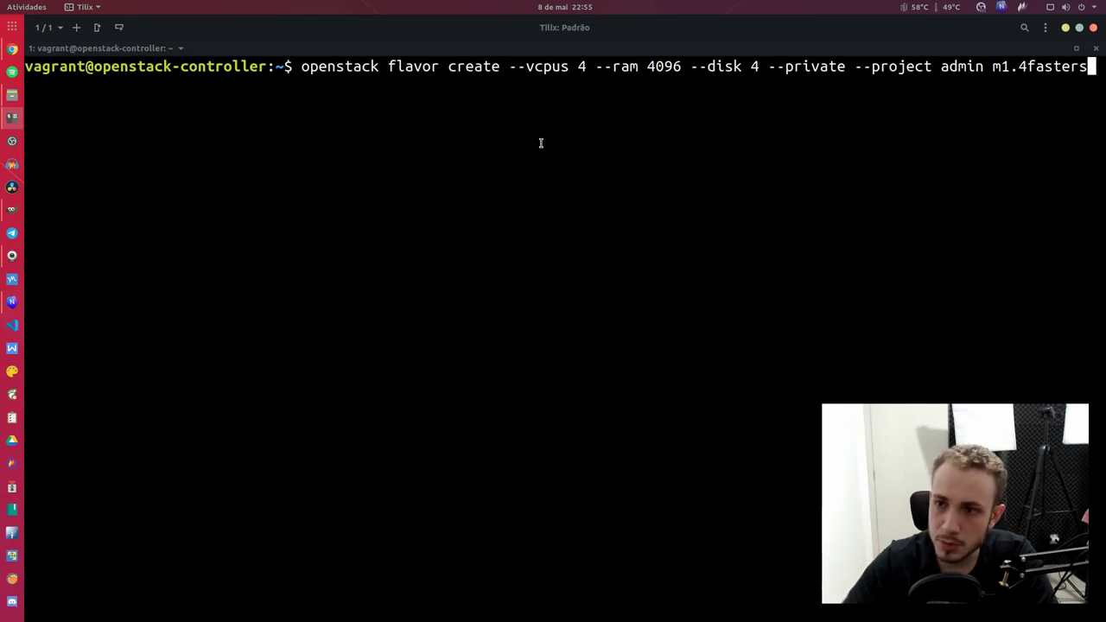
{"action": "key", "text": "Return"}
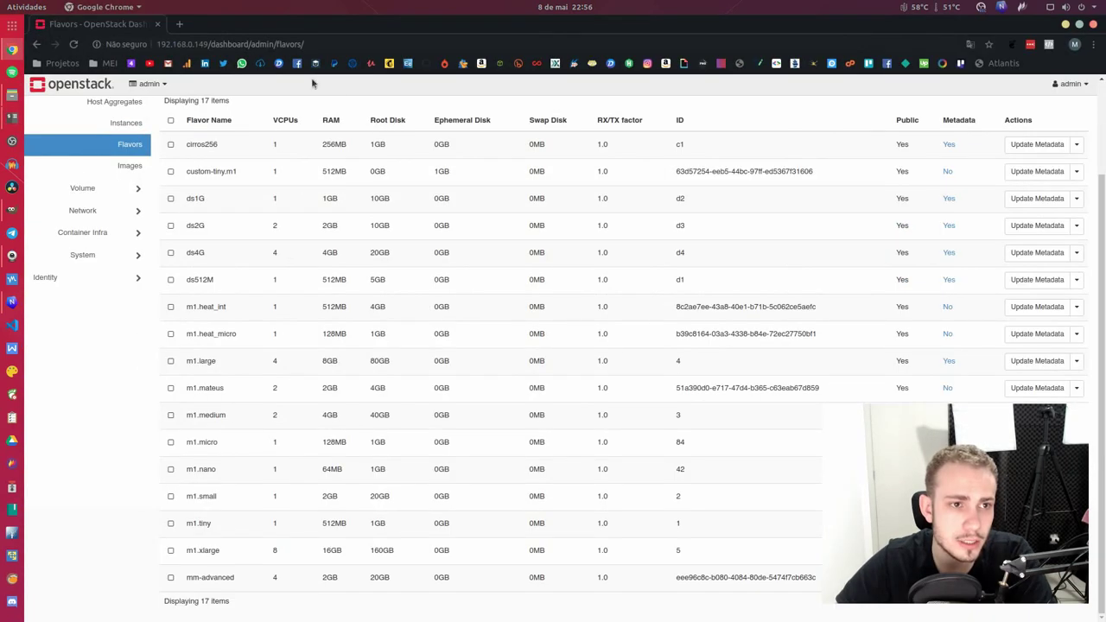
Step: In the browser's OpenStack dashboard, refresh the flavor list and review the m1.4fasters flavor's values and project access
{"action": "key", "text": "F5"}
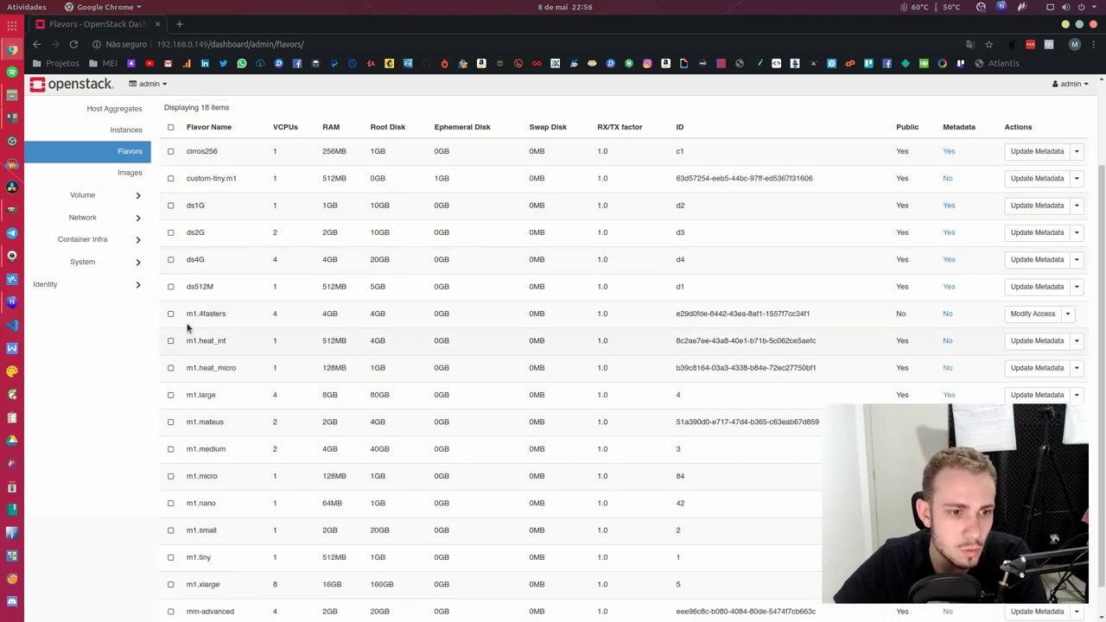
{"action": "left_click_drag", "start_coordinate": [185, 314], "coordinate": [233, 315]}
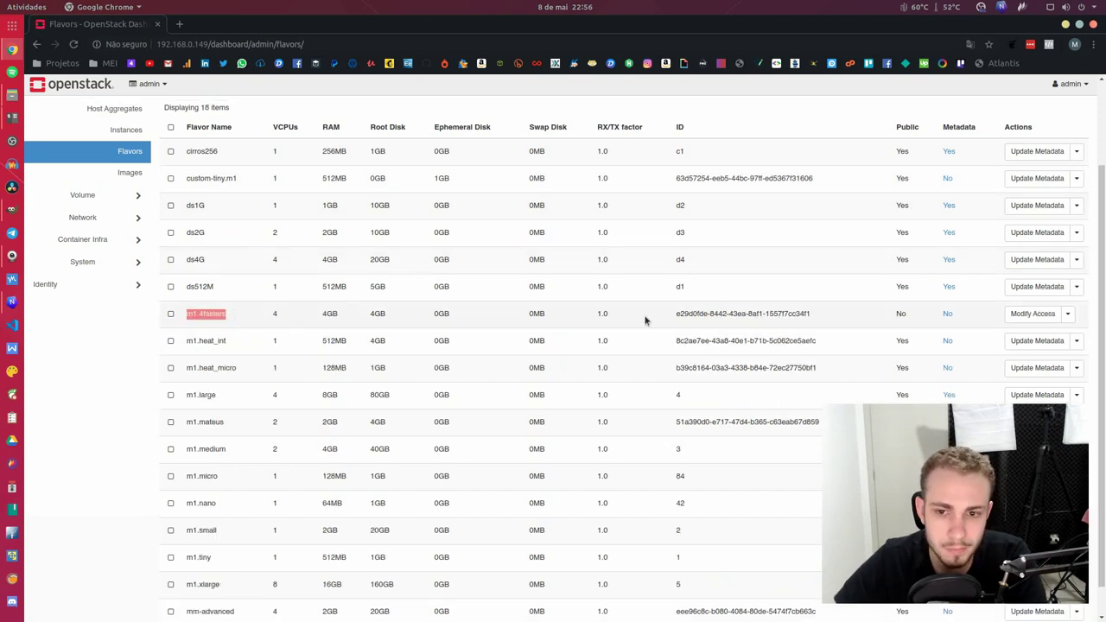
{"action": "left_click_drag", "start_coordinate": [873, 317], "coordinate": [1025, 319]}
{"action": "left_click", "coordinate": [1025, 319]}
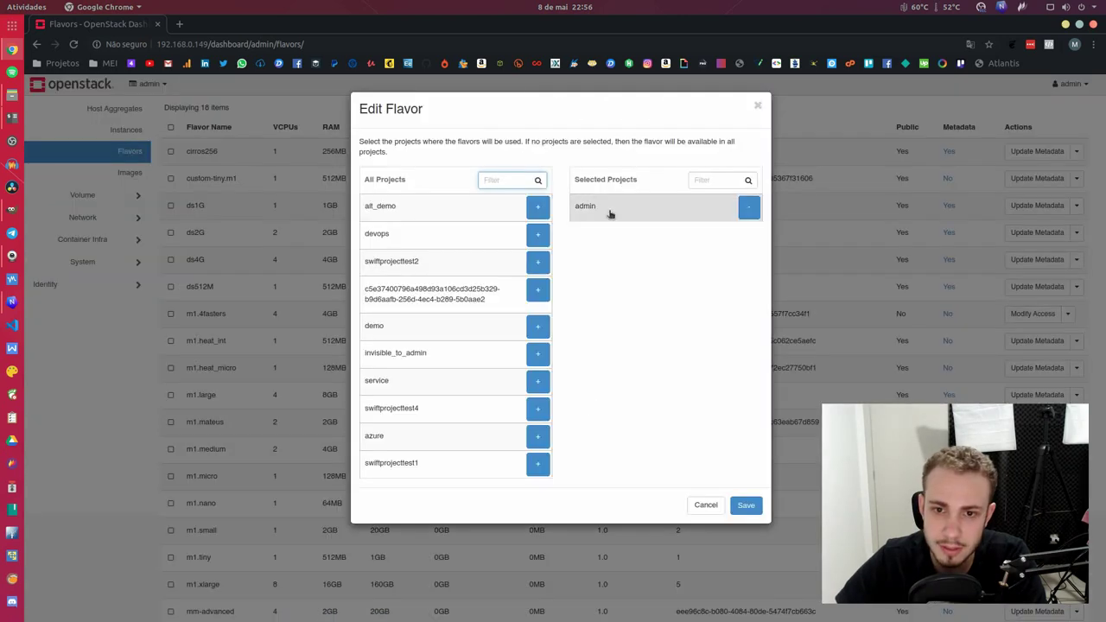
{"action": "left_click", "coordinate": [757, 106]}
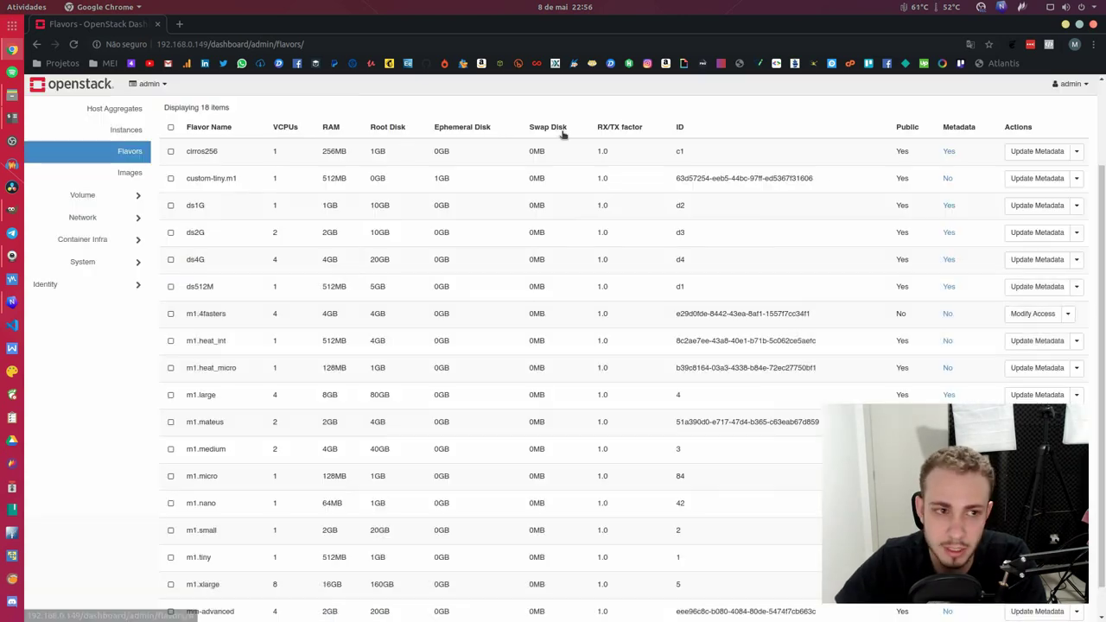
Step: Open the Instances page under the Compute section of the admin project
{"action": "scroll", "coordinate": [112, 178], "scroll_direction": "up", "scroll_amount": 3}
{"action": "left_click", "coordinate": [111, 111]}
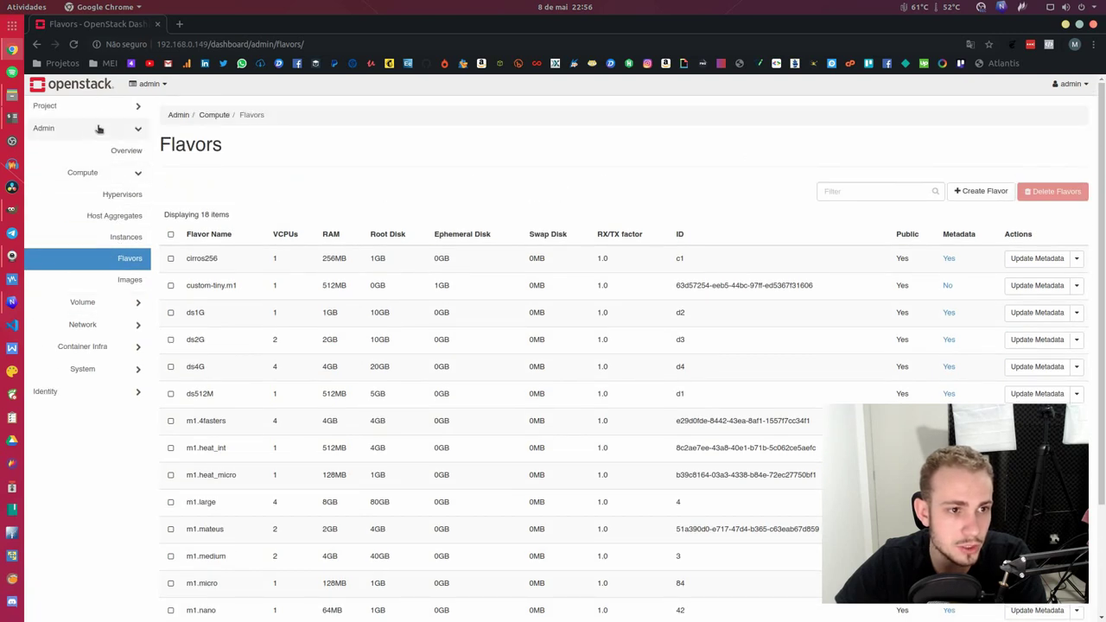
{"action": "left_click", "coordinate": [108, 172]}
{"action": "left_click", "coordinate": [111, 152]}
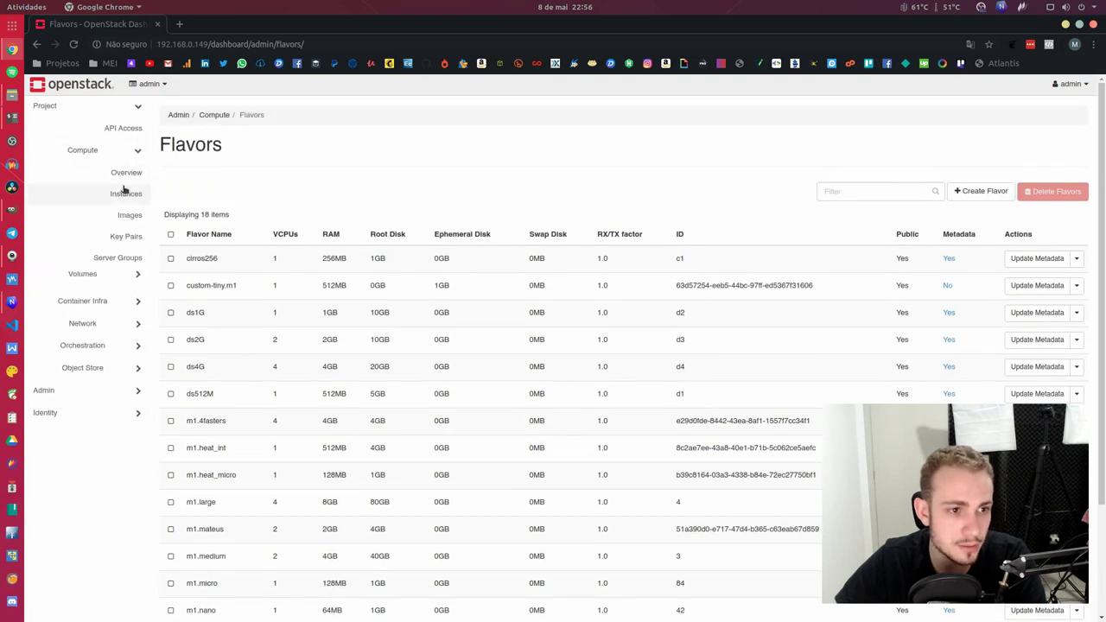
{"action": "left_click", "coordinate": [124, 193]}
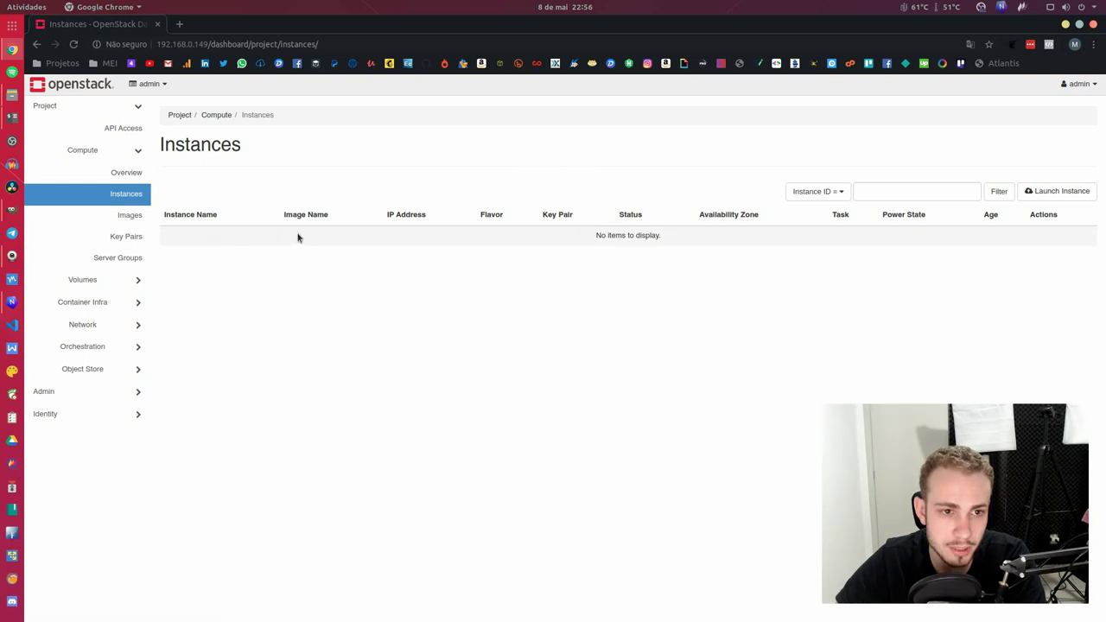
Step: Search the flavors available for a new instance in the admin project for "4fas", then close the launch dialog
{"action": "left_click", "coordinate": [1058, 191]}
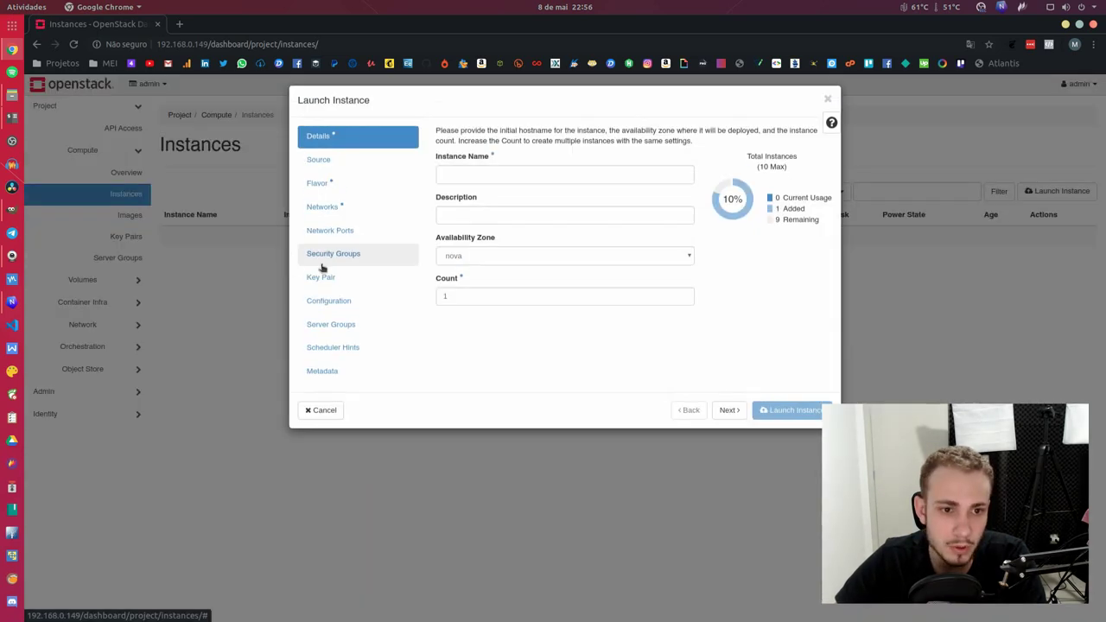
{"action": "left_click", "coordinate": [337, 188]}
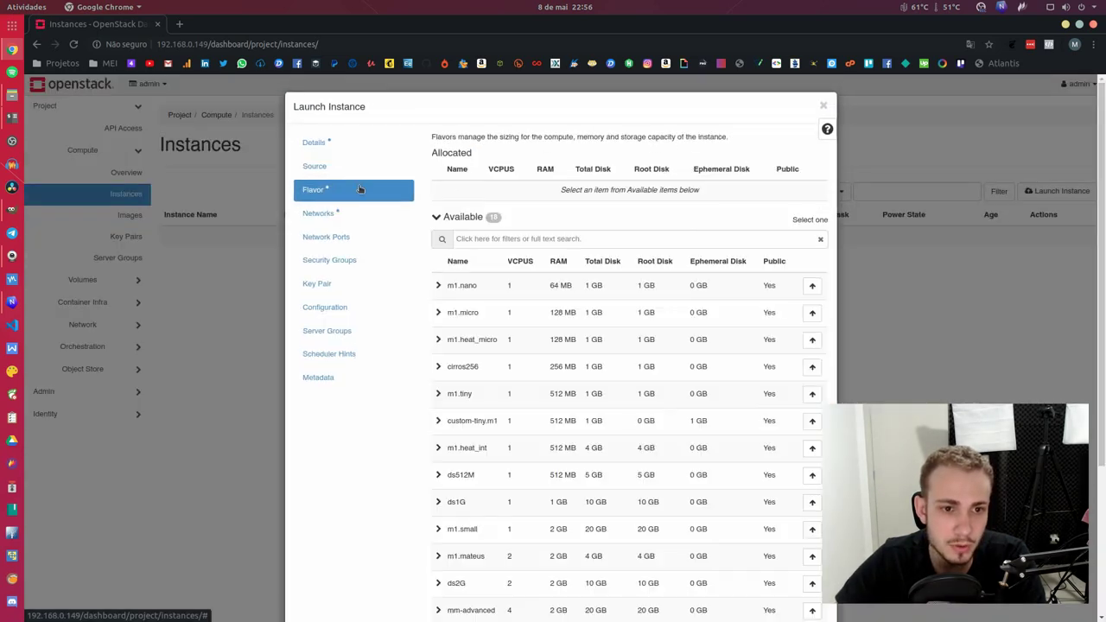
{"action": "left_click", "coordinate": [504, 239]}
{"action": "type", "text": "4fas"}
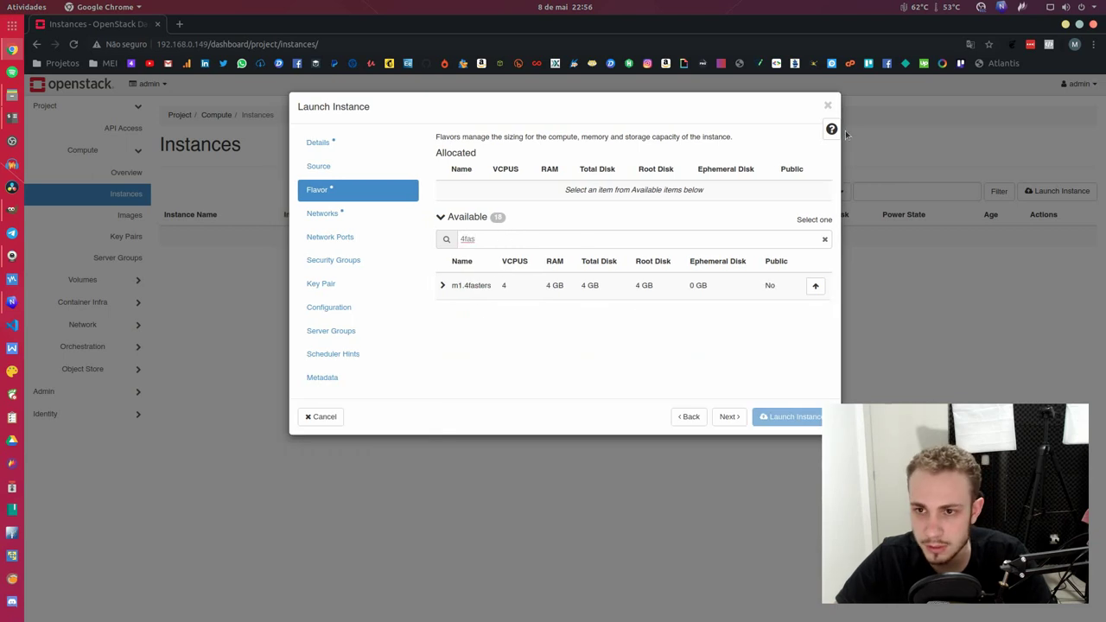
{"action": "left_click", "coordinate": [827, 106]}
Step: Switch to the demo project and search its available flavors for a new instance for "4fas", closing the dialog without launching
{"action": "left_click", "coordinate": [147, 84]}
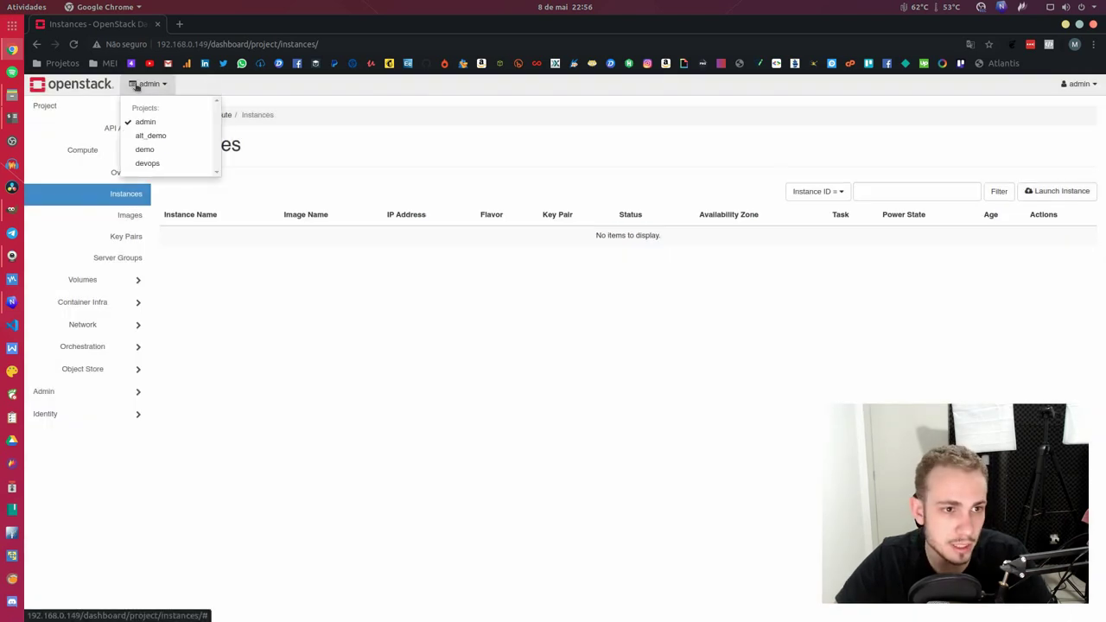
{"action": "left_click", "coordinate": [170, 146]}
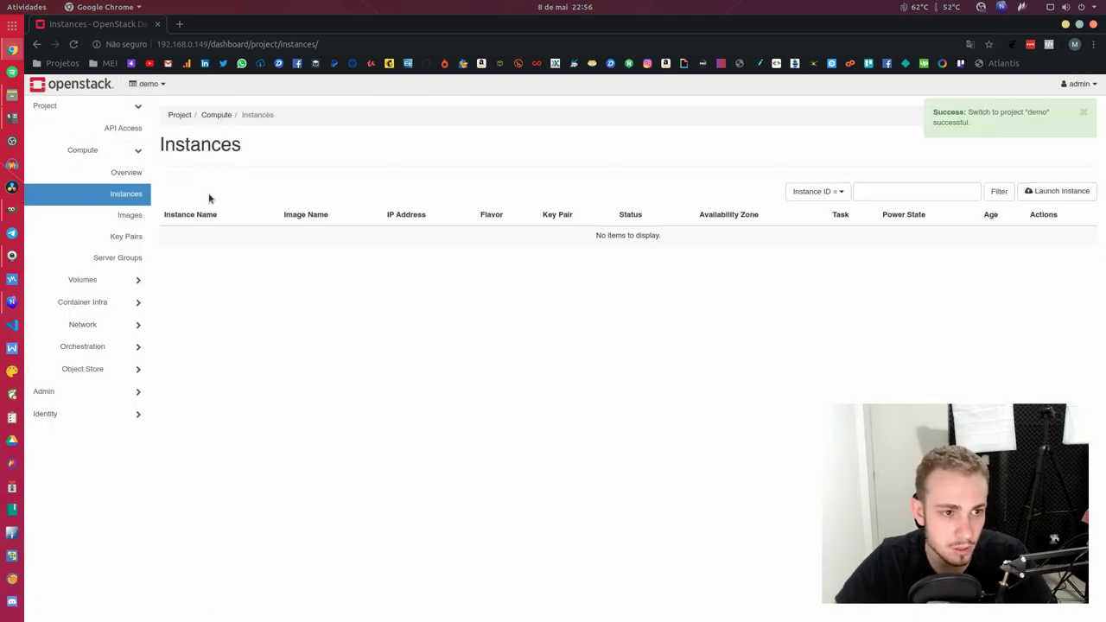
{"action": "left_click", "coordinate": [1059, 190]}
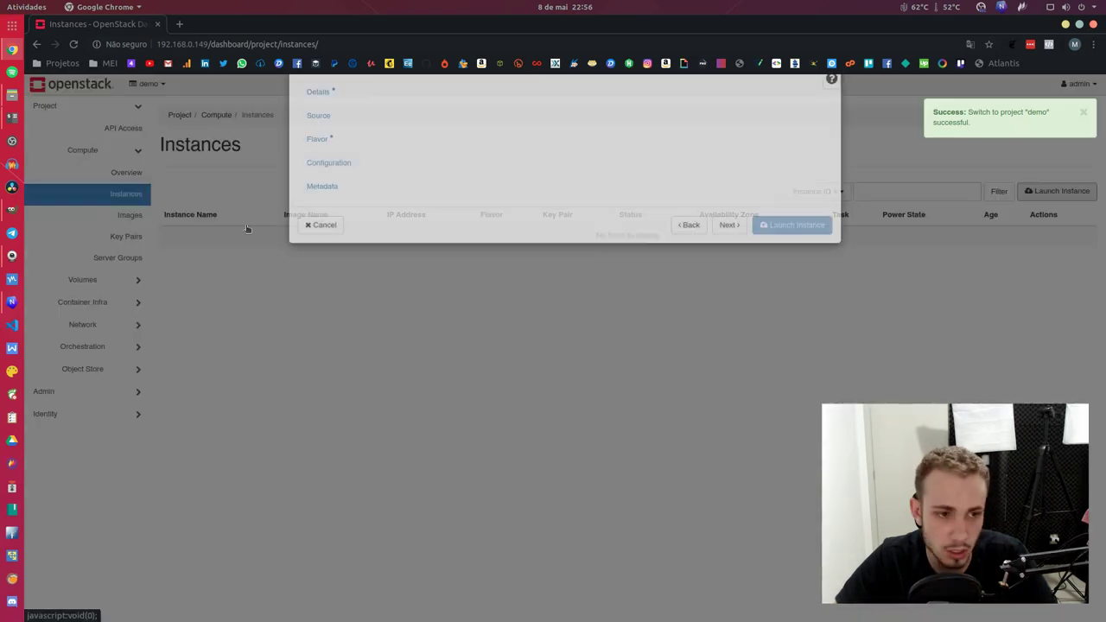
{"action": "left_click", "coordinate": [333, 171]}
{"action": "left_click", "coordinate": [358, 192]}
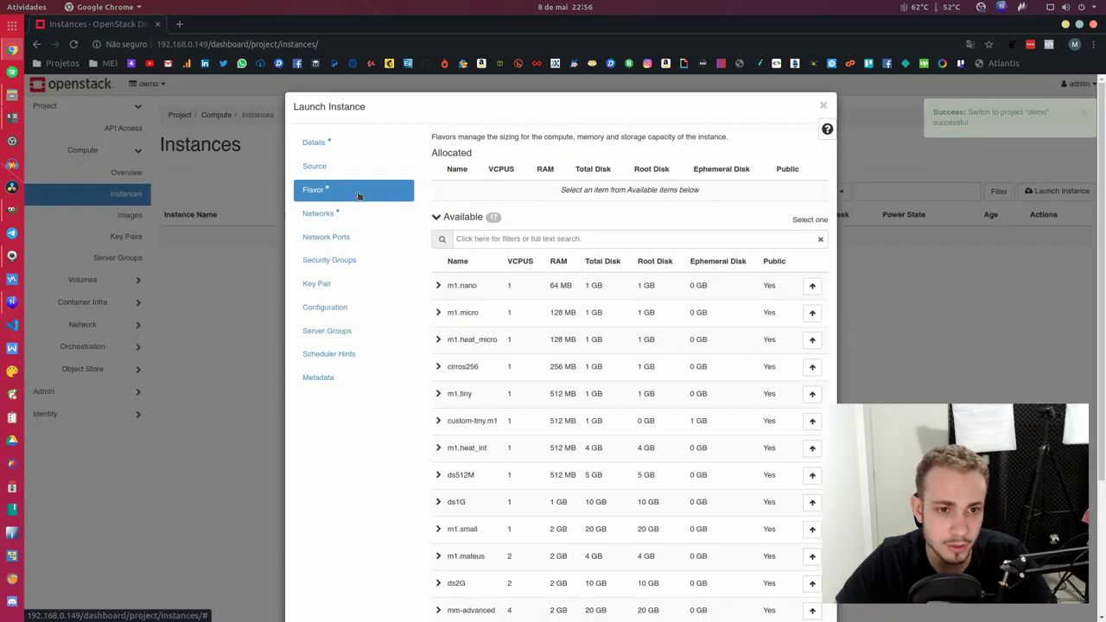
{"action": "left_click", "coordinate": [543, 239]}
{"action": "type", "text": "4fas"}
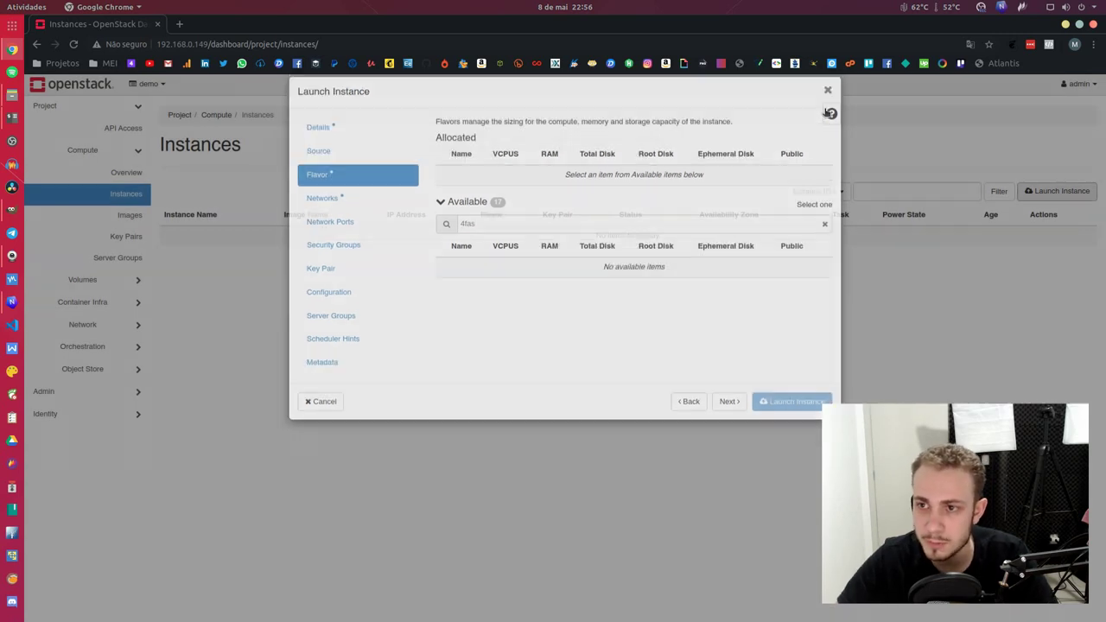
{"action": "left_click", "coordinate": [827, 106]}
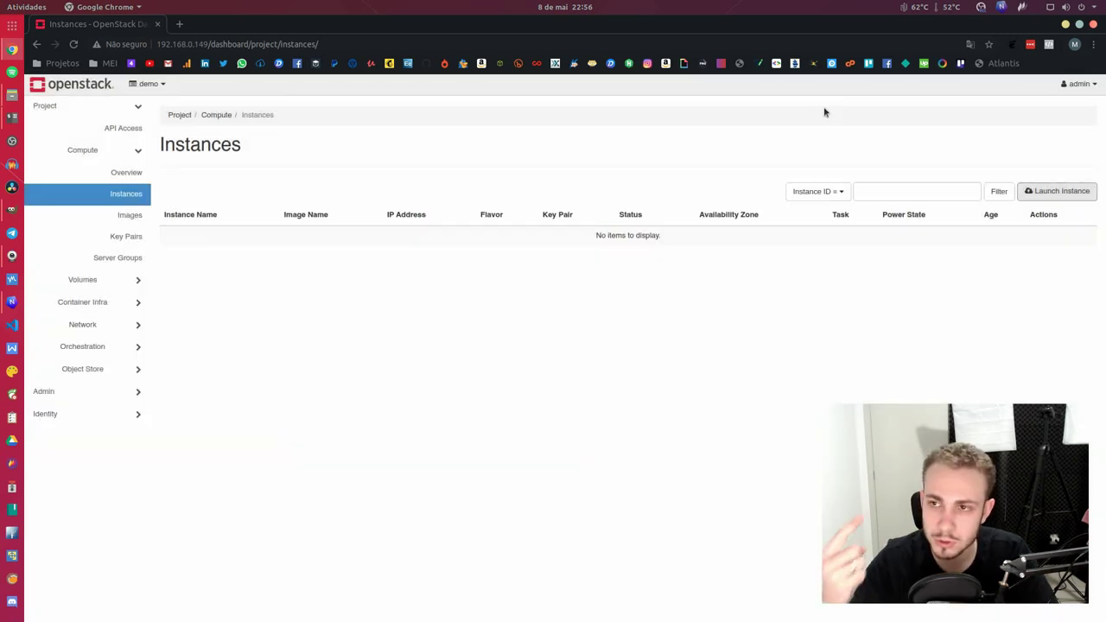